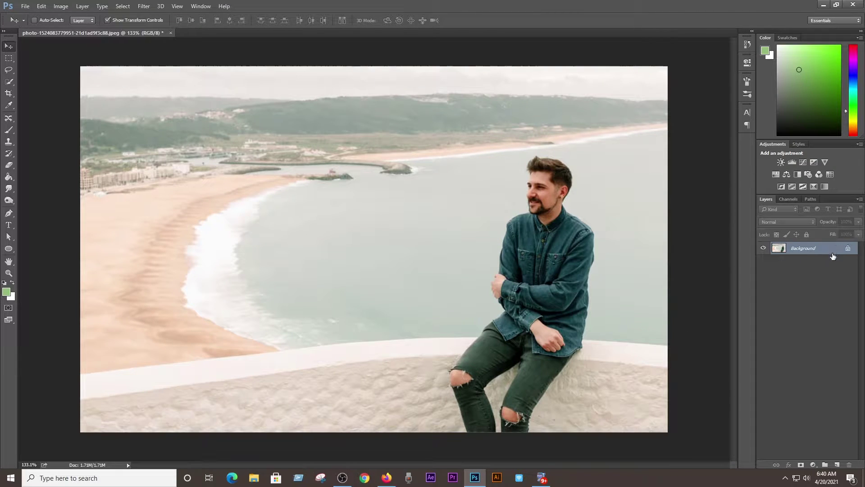
Duplicate the Background layer into Background copy and zoom in on the seated man.
drag(830, 252, 839, 462)
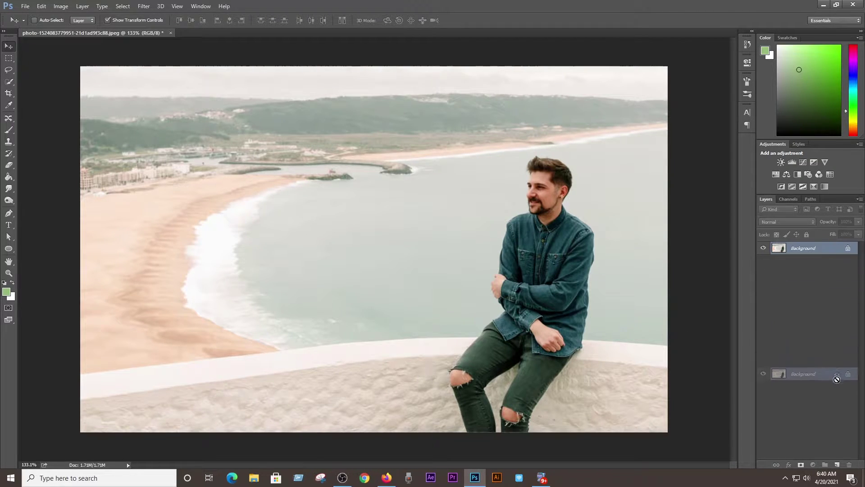
scroll(640, 369, up, 2)
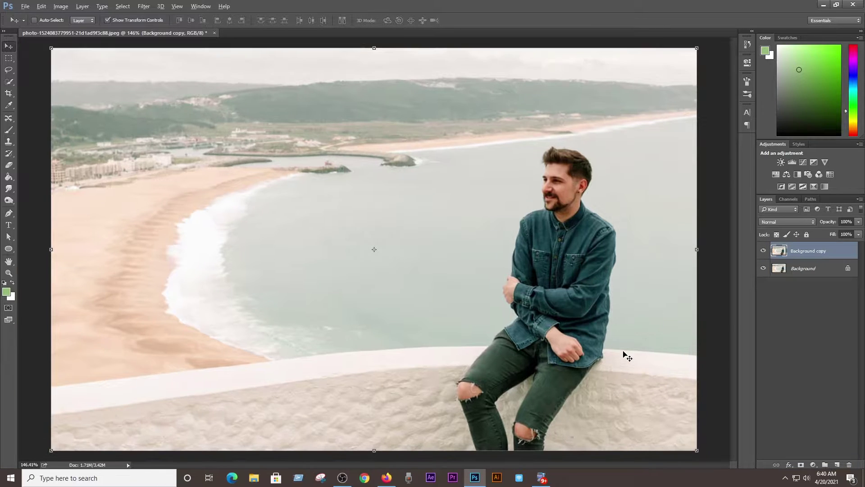
scroll(626, 356, up, 2)
scroll(596, 299, up, 1)
scroll(583, 303, up, 1)
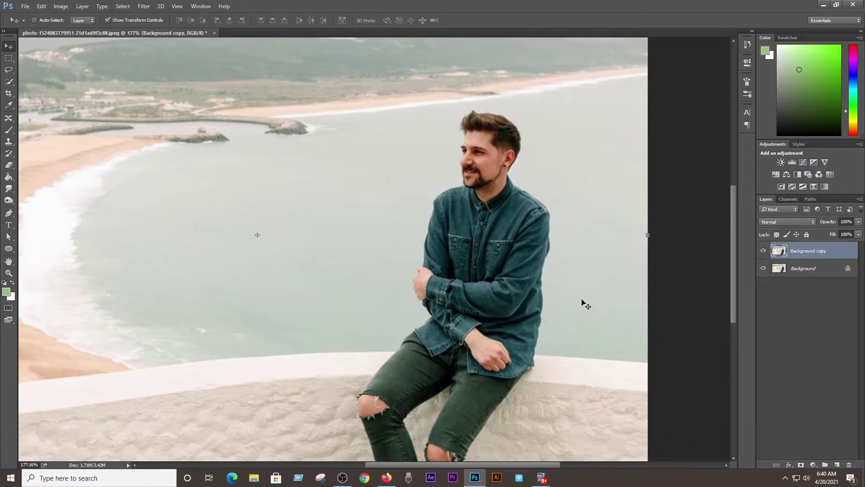
scroll(558, 263, up, 1)
scroll(557, 263, up, 1)
scroll(556, 262, up, 1)
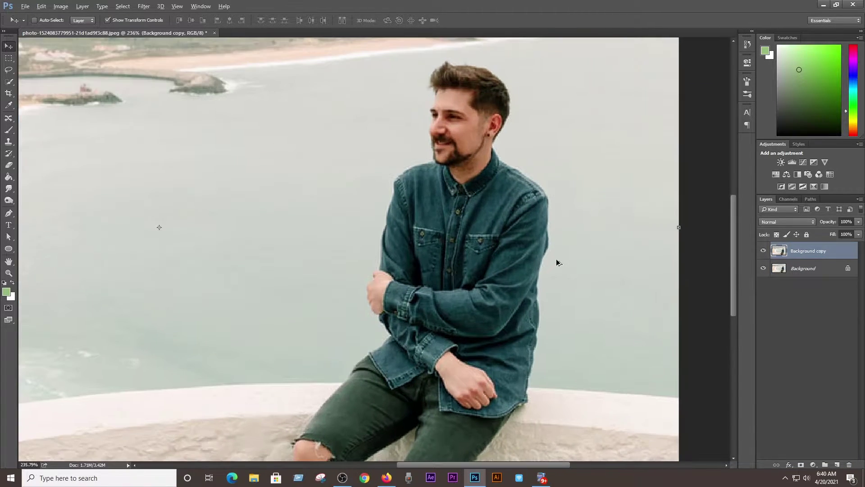
With a soft Clone Stamp brush, paint sampled sea over the man's hair, raised arm and upper shirt.
click(9, 143)
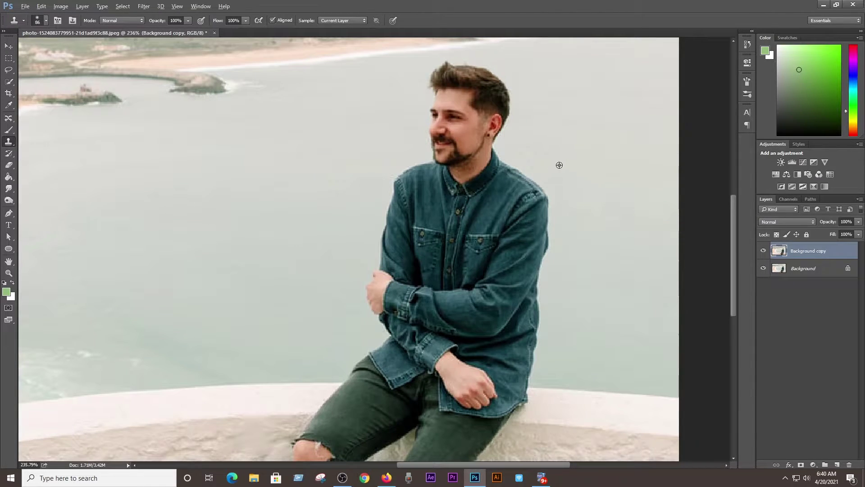
right_click(608, 153)
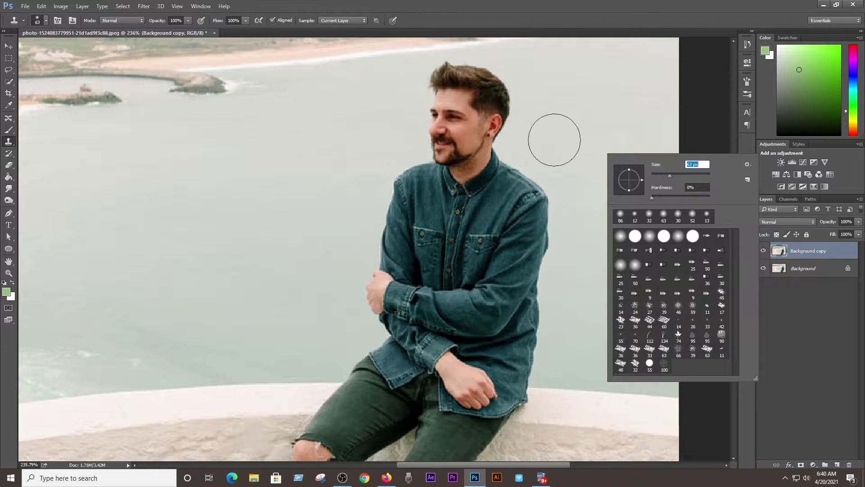
alt+click(562, 125)
mouse_move(545, 104)
mouse_down()
mouse_move(521, 93)
mouse_move(498, 96)
mouse_move(490, 119)
mouse_move(494, 83)
mouse_move(444, 77)
mouse_move(456, 106)
mouse_move(436, 121)
mouse_move(455, 112)
mouse_move(494, 124)
mouse_move(444, 135)
mouse_move(481, 147)
mouse_move(432, 155)
mouse_move(411, 170)
mouse_move(523, 170)
mouse_move(508, 189)
mouse_move(390, 197)
mouse_move(407, 223)
mouse_move(529, 244)
mouse_move(550, 318)
mouse_move(531, 276)
mouse_move(437, 253)
mouse_move(536, 325)
mouse_move(404, 224)
mouse_move(374, 275)
mouse_move(371, 297)
mouse_move(386, 299)
mouse_up()
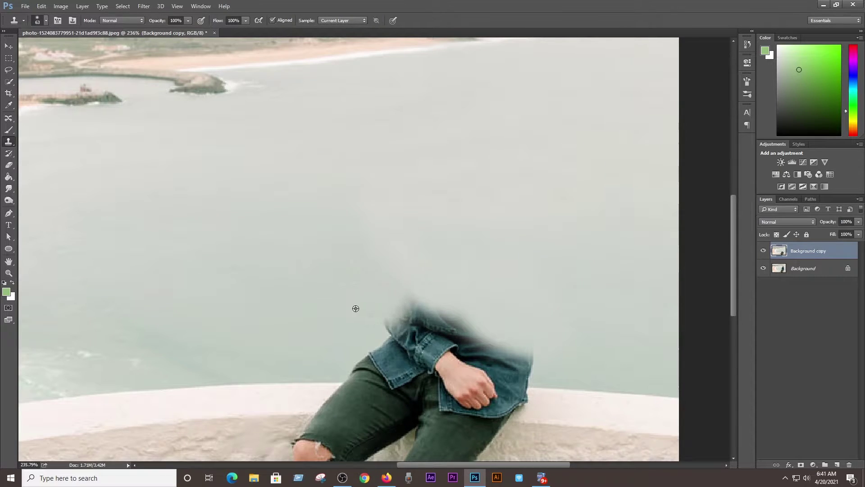
alt+click(355, 305)
mouse_move(367, 328)
mouse_down()
mouse_move(465, 318)
mouse_move(421, 332)
mouse_move(505, 343)
mouse_up()
Lower the Clone Stamp opacity to 55%, then set it back to 100%.
drag(550, 309, 512, 291)
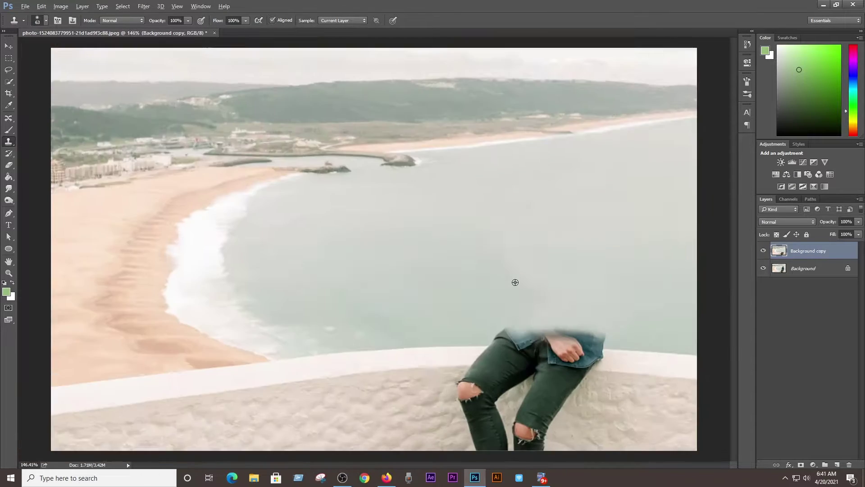
drag(191, 21, 164, 30)
scroll(500, 257, down, 3)
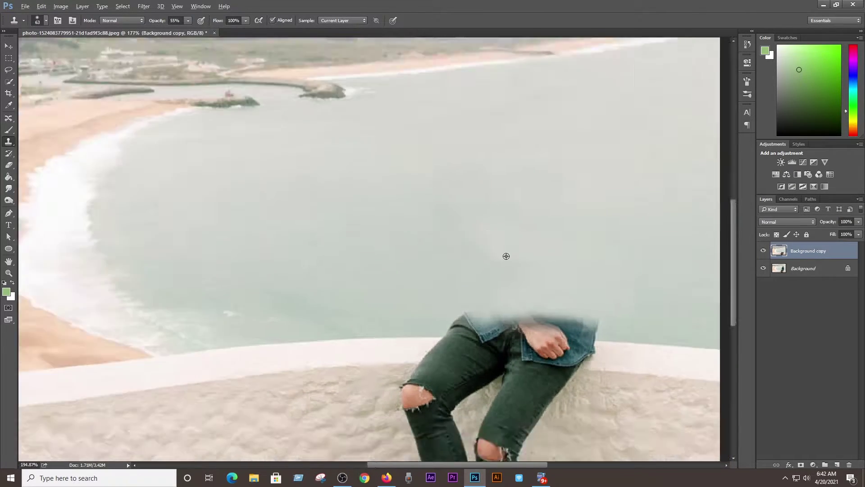
scroll(506, 283, up, 2)
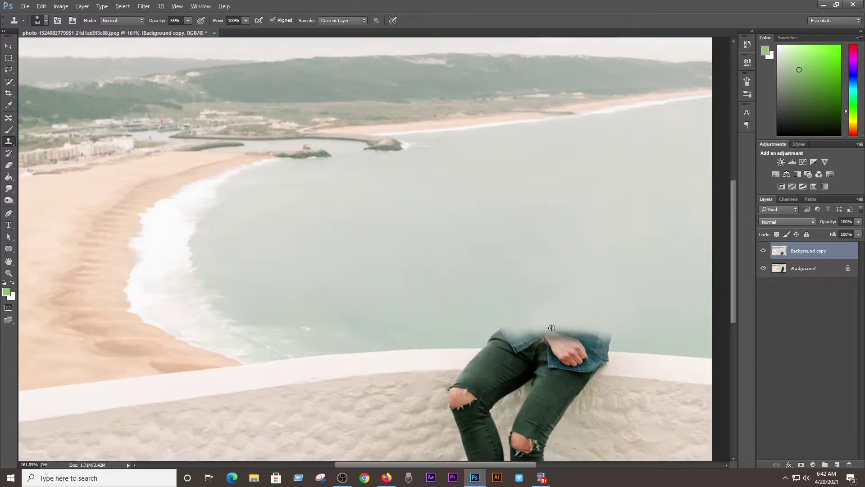
scroll(507, 283, up, 3)
scroll(498, 250, down, 2)
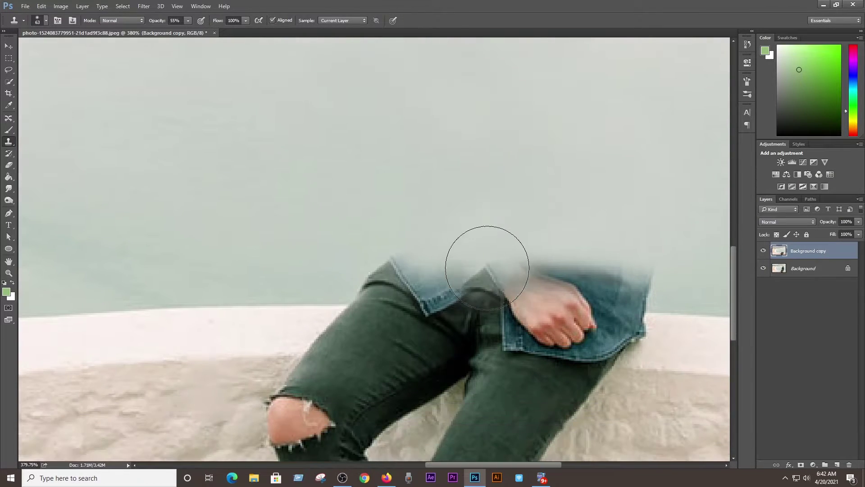
scroll(483, 251, down, 2)
click(210, 32)
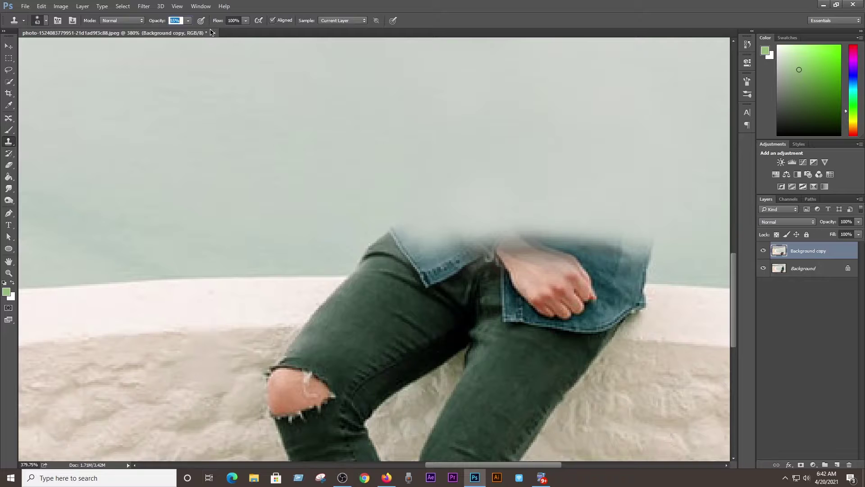
click(187, 23)
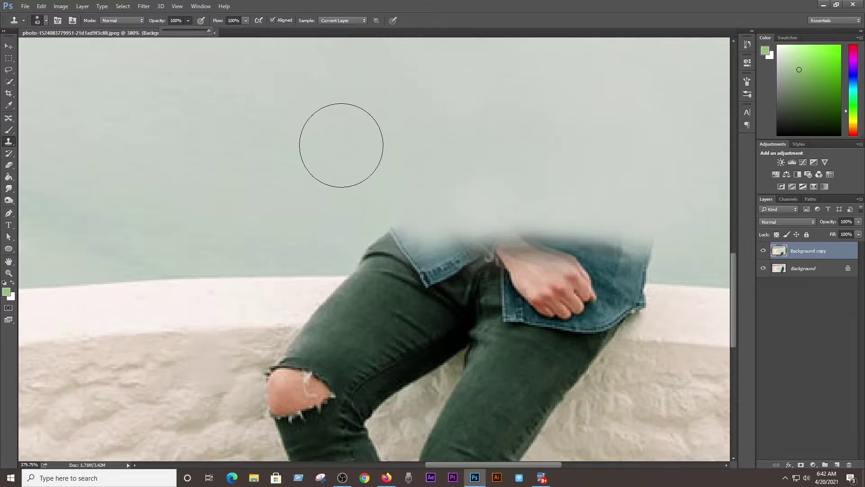
Resize the brush and clone water over the blurred jacket edge above the hand.
right_click(496, 174)
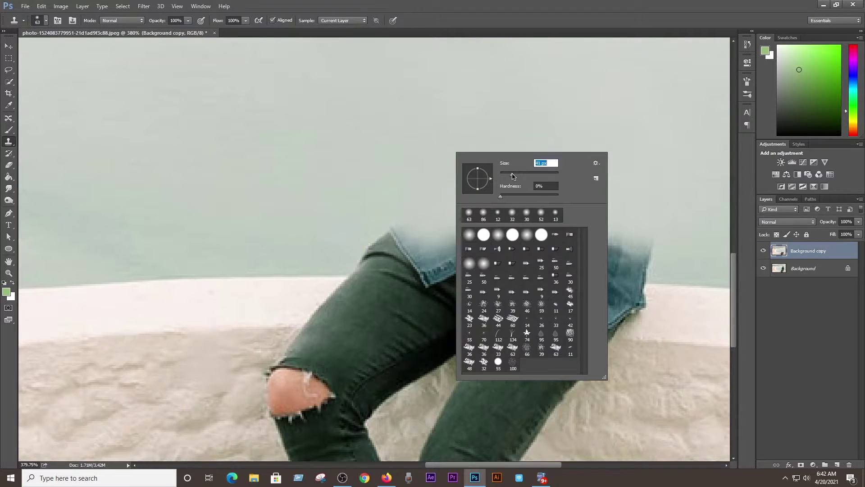
key(Return)
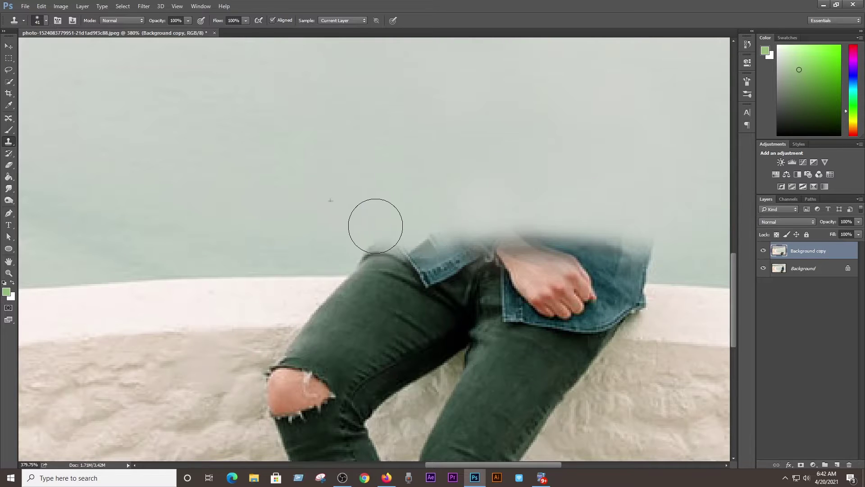
alt+click(588, 205)
mouse_move(678, 216)
mouse_down()
mouse_move(643, 241)
mouse_move(560, 241)
mouse_move(640, 243)
mouse_move(600, 251)
mouse_move(479, 232)
mouse_move(353, 237)
mouse_move(408, 255)
mouse_move(523, 254)
mouse_up()
right_click(483, 207)
key(Return)
drag(410, 258, 590, 261)
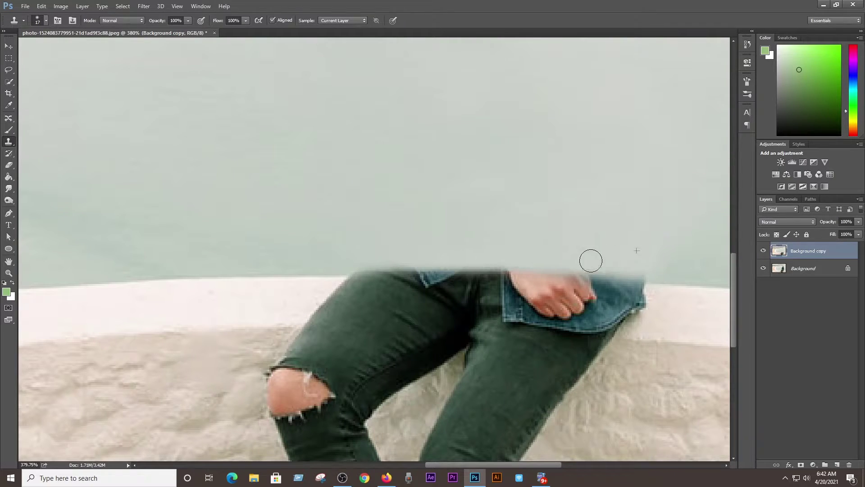
drag(664, 272, 413, 260)
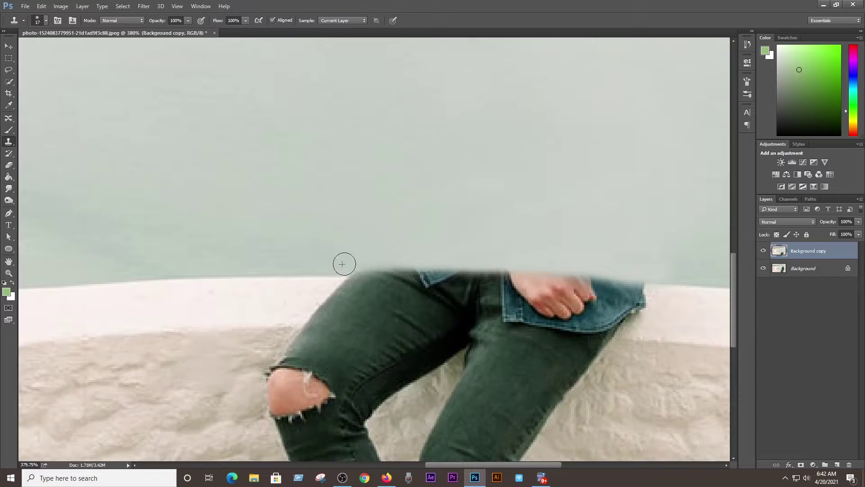
Switch the clone brush to a small soft size for touch-ups.
scroll(344, 263, up, 1)
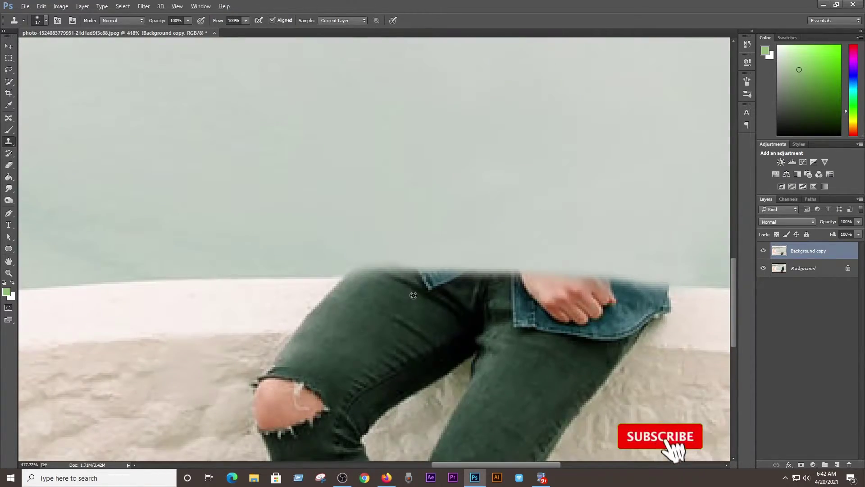
right_click(418, 212)
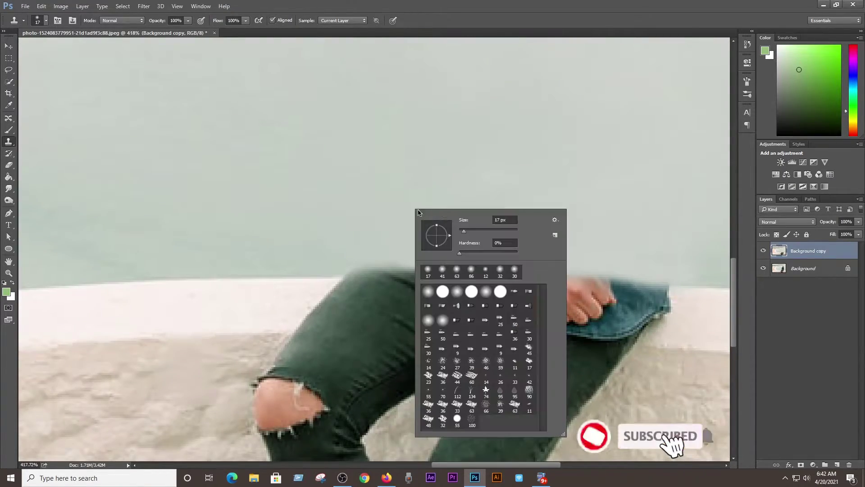
click(464, 231)
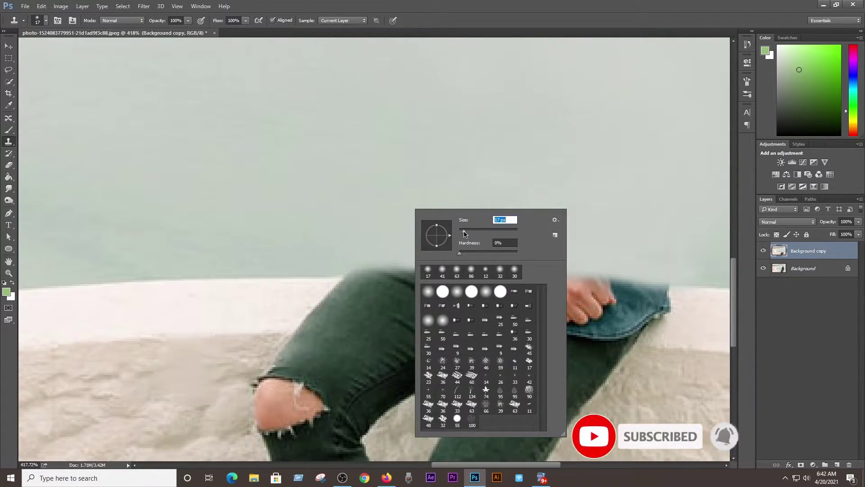
key(Return)
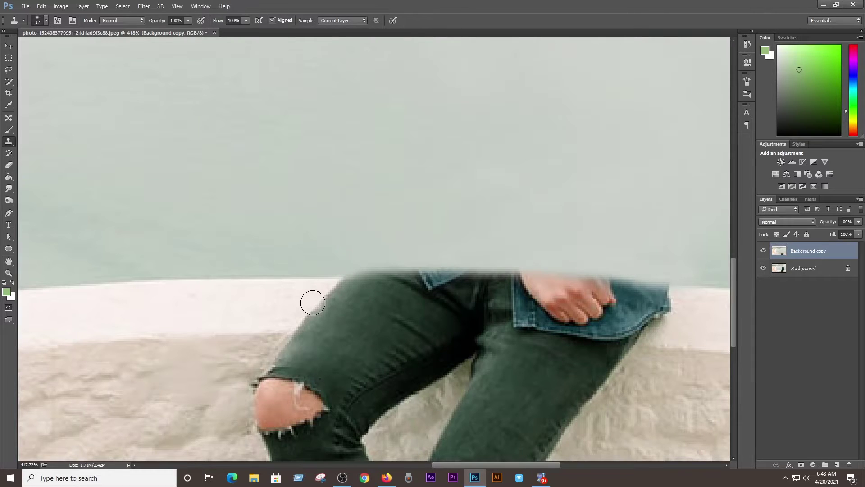
Zoom around the legs and bring up the brush picker to enlarge the brush.
scroll(362, 310, down, 2)
scroll(363, 309, down, 2)
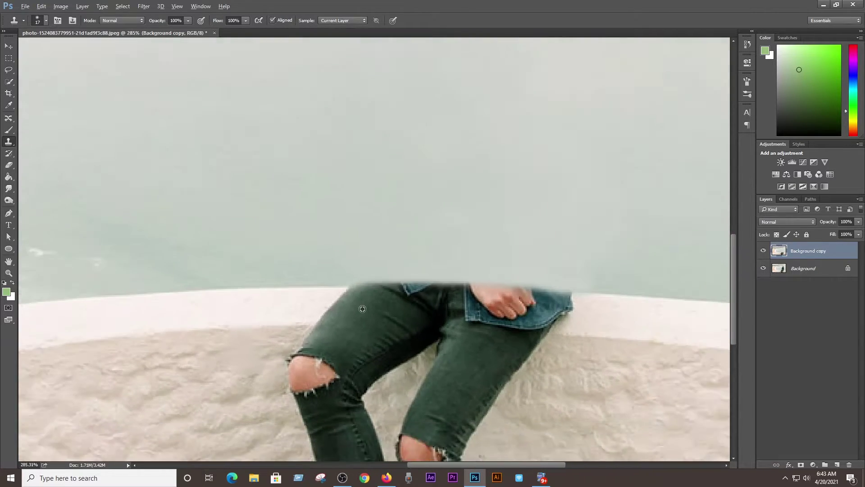
scroll(362, 310, down, 1)
scroll(413, 342, down, 3)
scroll(432, 363, down, 2)
scroll(556, 399, up, 3)
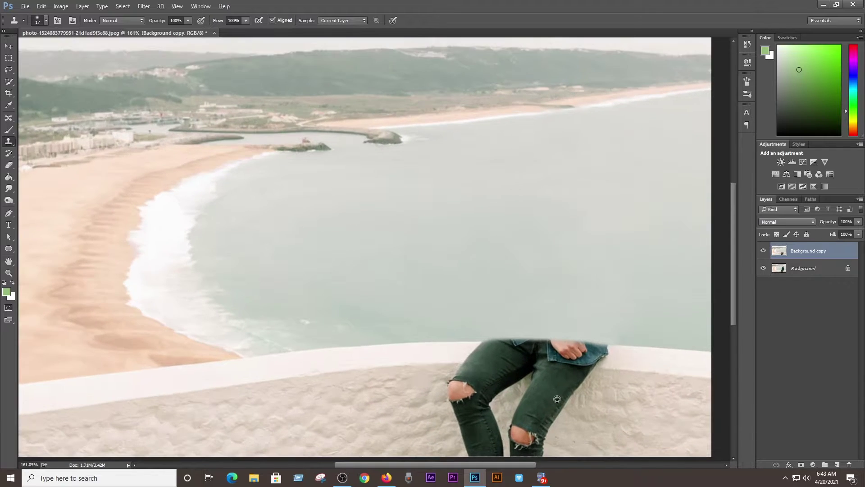
scroll(559, 401, up, 3)
scroll(544, 420, down, 2)
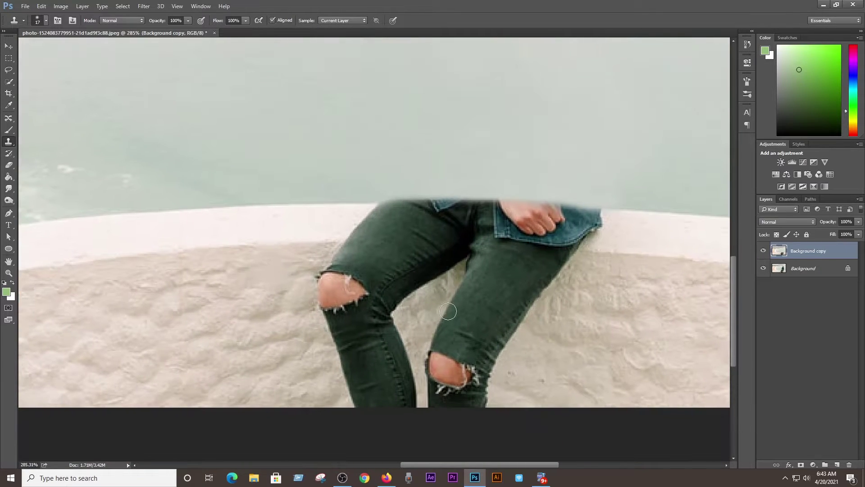
scroll(448, 311, up, 3)
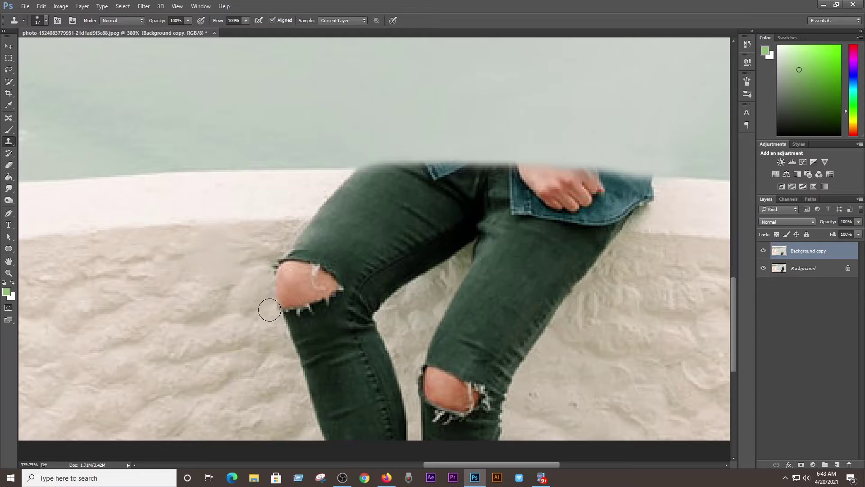
scroll(270, 310, down, 2)
right_click(266, 345)
Use a 46 px brush to clone wall texture over both lower legs and the ripped right knee.
text(46)
key(Return)
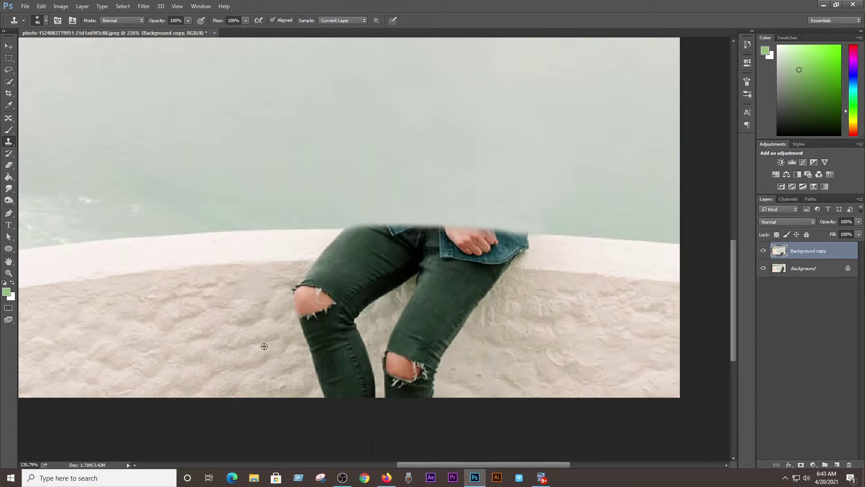
mouse_move(264, 346)
mouse_down()
mouse_move(293, 332)
mouse_move(303, 354)
mouse_move(283, 355)
mouse_up()
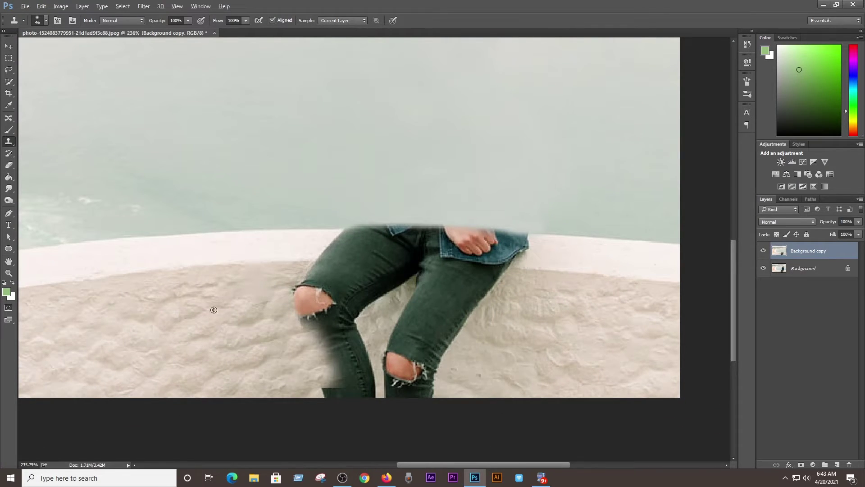
mouse_move(214, 309)
mouse_down()
mouse_move(318, 292)
mouse_move(338, 300)
mouse_up()
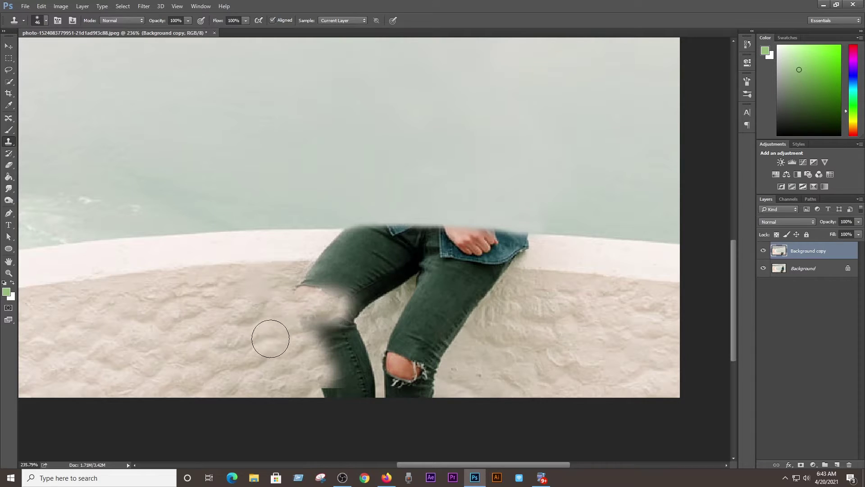
mouse_move(271, 338)
mouse_down()
mouse_move(338, 320)
mouse_move(361, 330)
mouse_up()
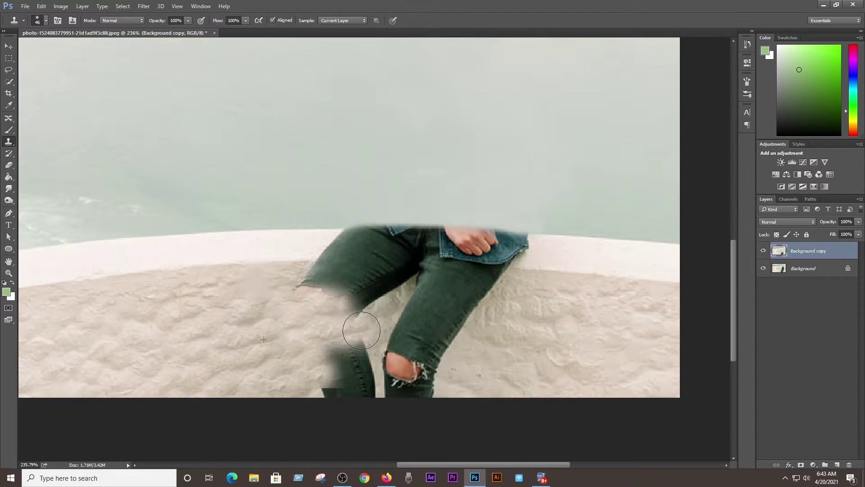
alt+click(260, 362)
mouse_move(319, 348)
mouse_down()
mouse_move(356, 355)
mouse_move(340, 384)
mouse_move(363, 377)
mouse_move(304, 378)
mouse_up()
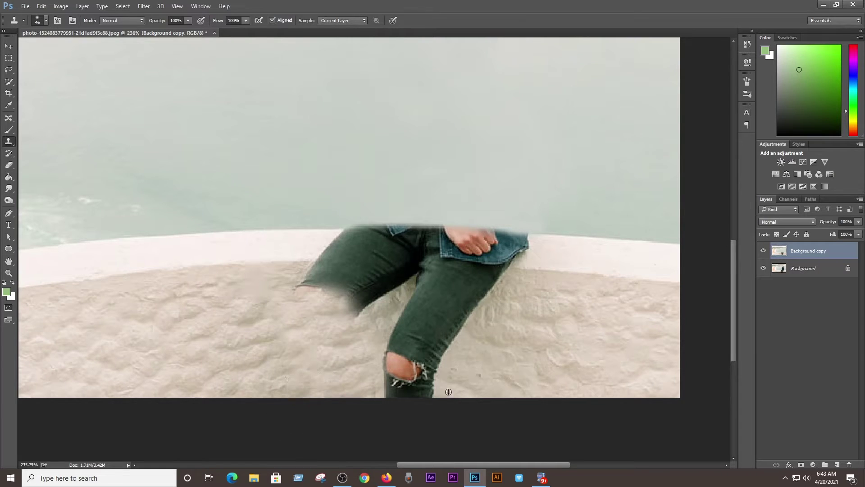
mouse_move(375, 370)
mouse_down()
mouse_move(428, 393)
mouse_move(464, 332)
mouse_move(453, 327)
mouse_move(498, 284)
mouse_up()
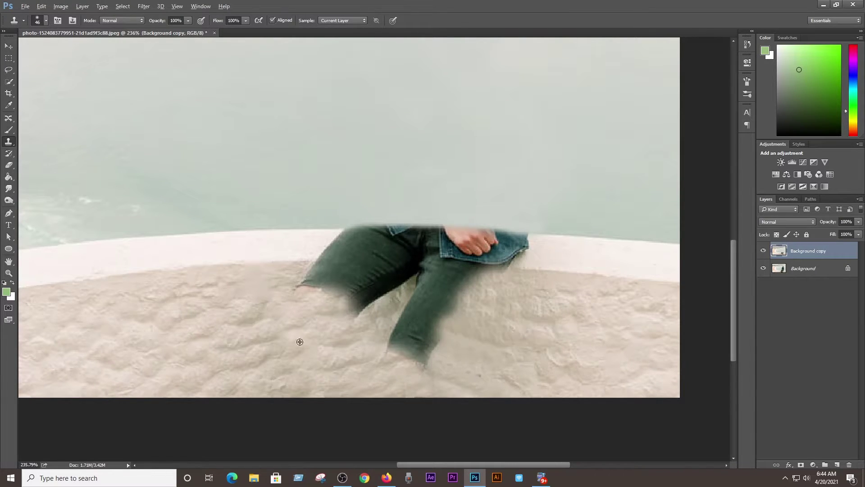
Clone wall over the left knee and the leg ends so the wall reaches the ledge.
alt+click(277, 342)
mouse_move(315, 288)
mouse_down()
mouse_move(285, 299)
mouse_move(305, 290)
mouse_move(396, 318)
mouse_move(417, 353)
mouse_move(419, 319)
mouse_move(346, 289)
mouse_move(450, 305)
mouse_move(435, 289)
mouse_move(363, 291)
mouse_up()
scroll(363, 291, down, 5)
scroll(631, 392, up, 6)
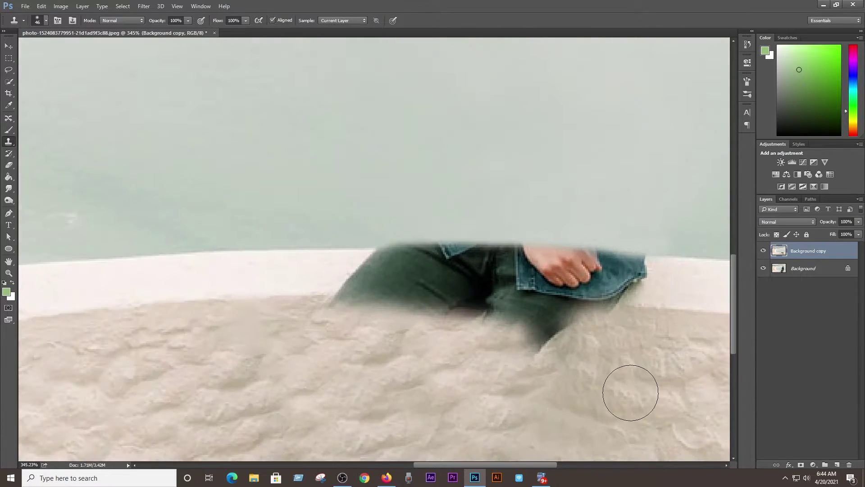
mouse_move(573, 391)
mouse_down()
mouse_move(566, 344)
mouse_move(554, 338)
mouse_move(481, 347)
mouse_move(518, 322)
mouse_up()
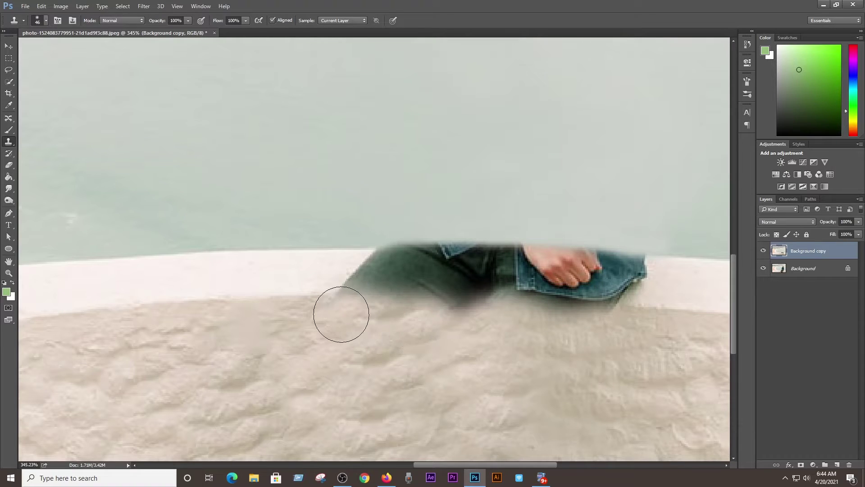
scroll(515, 423, down, 3)
scroll(515, 423, down, 2)
scroll(515, 423, up, 4)
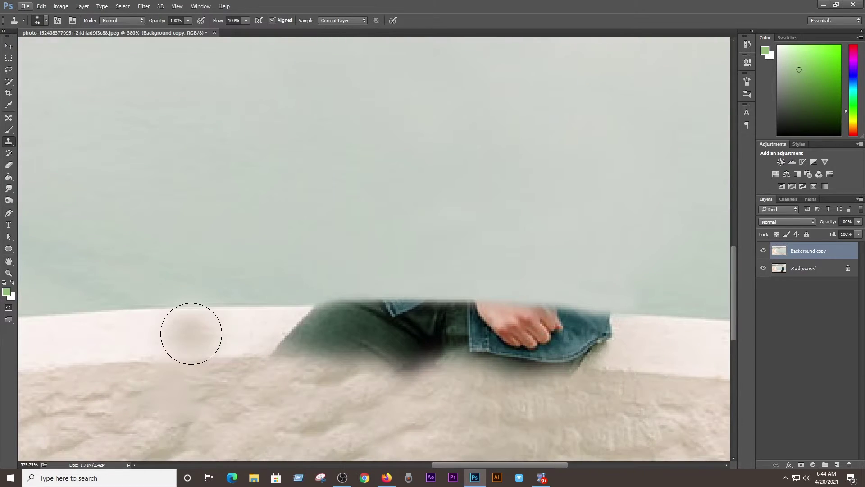
scroll(195, 333, down, 1)
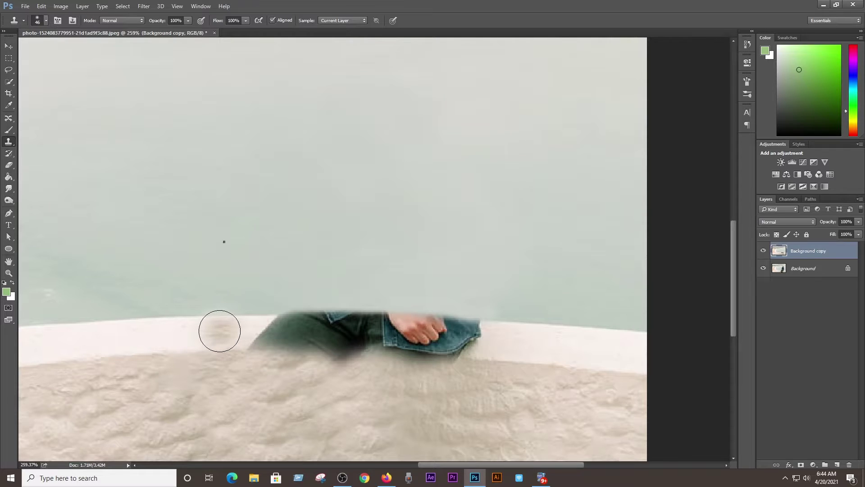
Make the clone brush slightly smaller, dismissing the invalid size error.
right_click(219, 330)
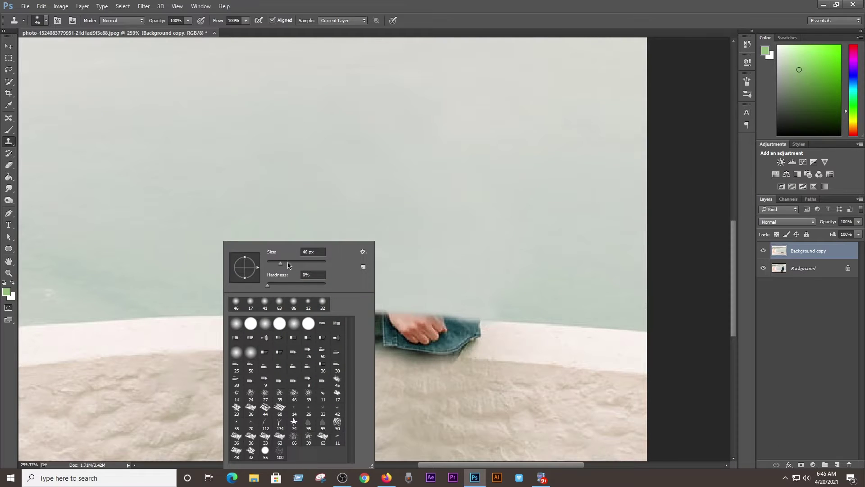
click(205, 334)
text(41)
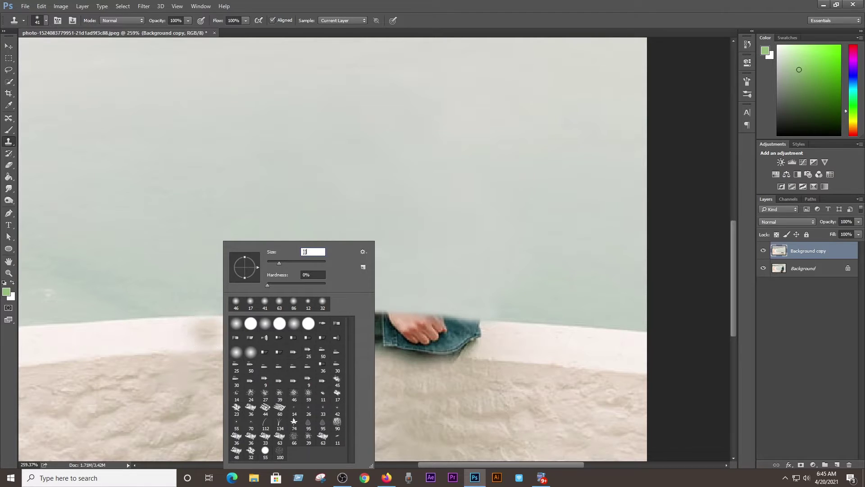
click(205, 335)
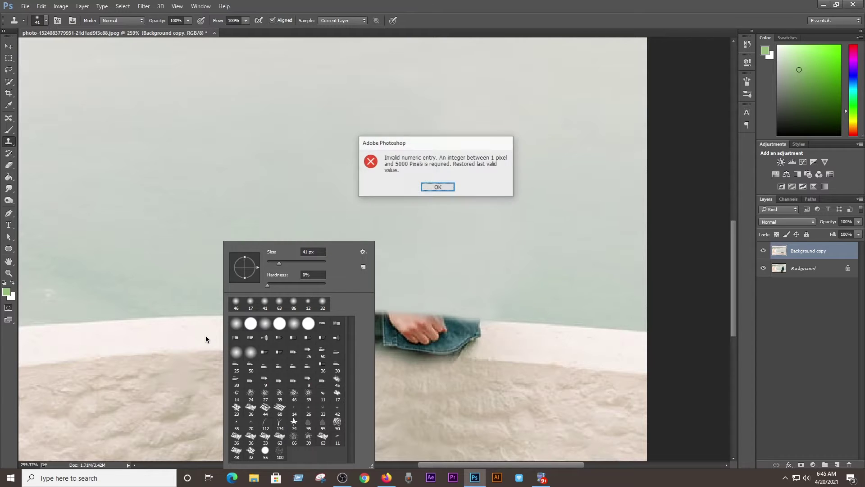
click(437, 187)
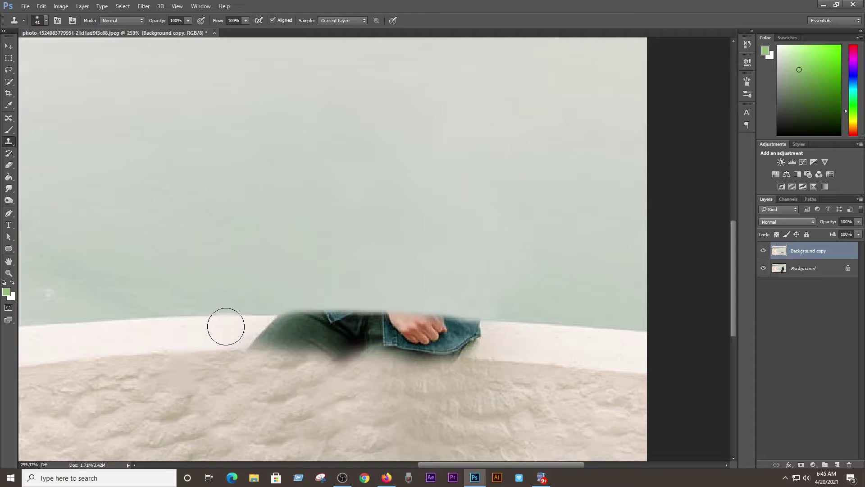
Try cloning white ledge over the jeans' left edge and toe edge, undoing poor strokes.
mouse_move(227, 323)
mouse_down()
mouse_move(265, 316)
mouse_move(311, 325)
mouse_up()
key(ctrl+alt+z)
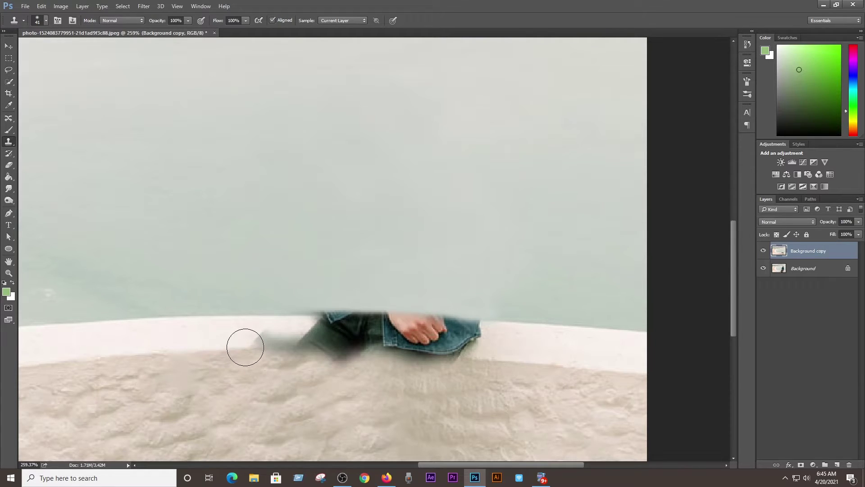
drag(248, 349, 261, 349)
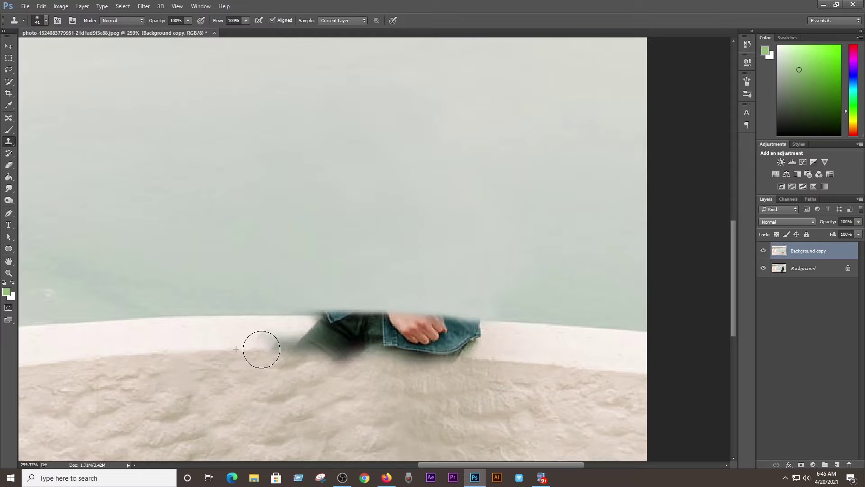
key(ctrl+alt+z)
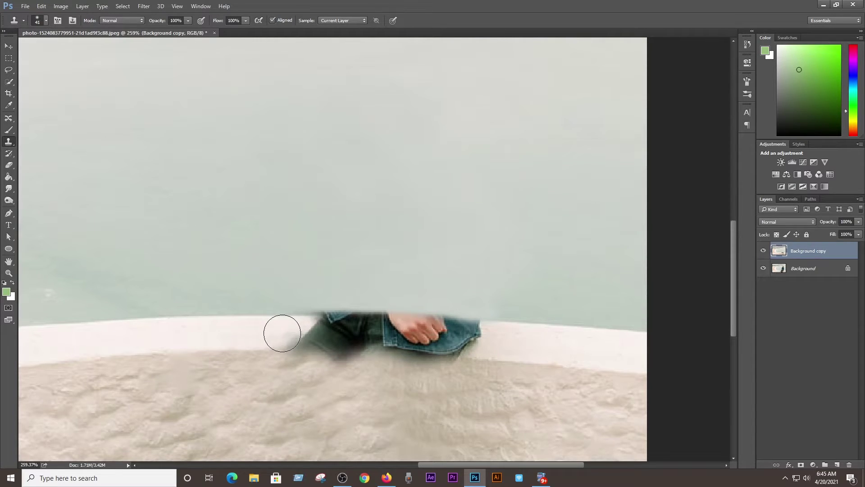
key(ctrl+alt+z)
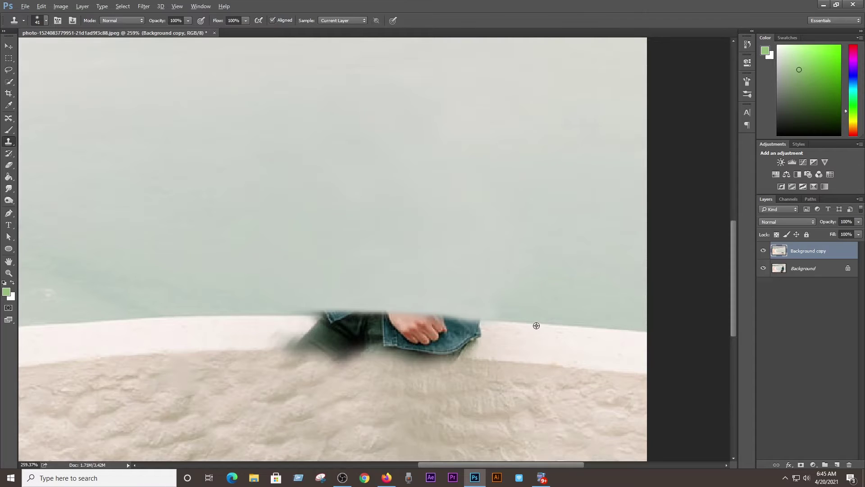
drag(511, 325, 452, 320)
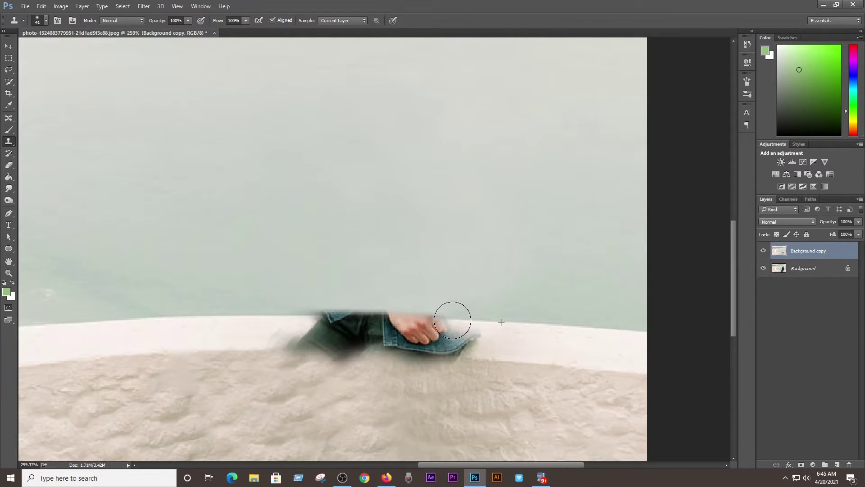
key(ctrl+alt+z)
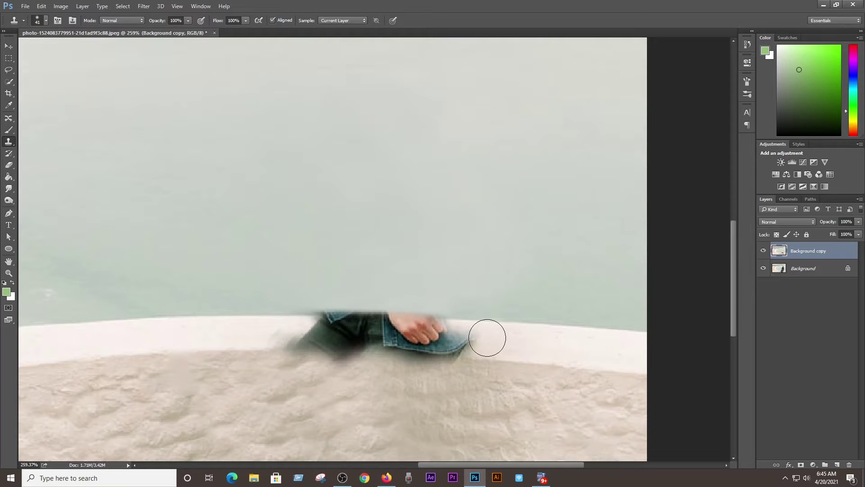
drag(474, 337, 458, 338)
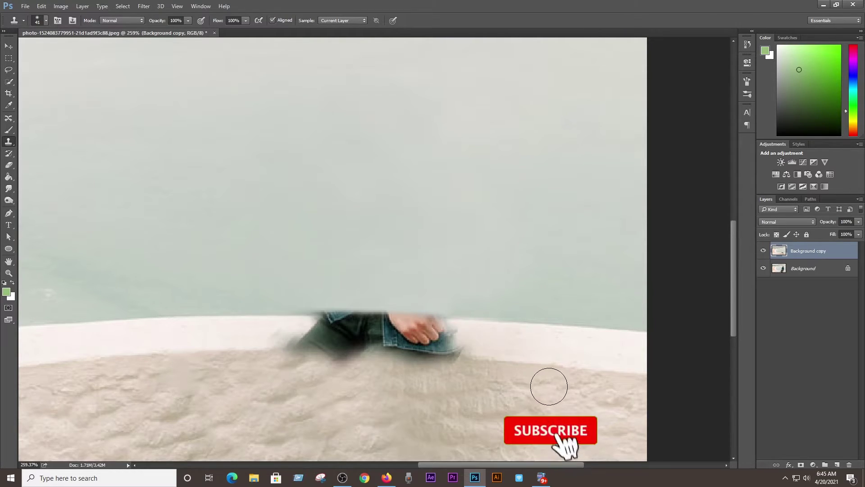
key(ctrl+alt+z)
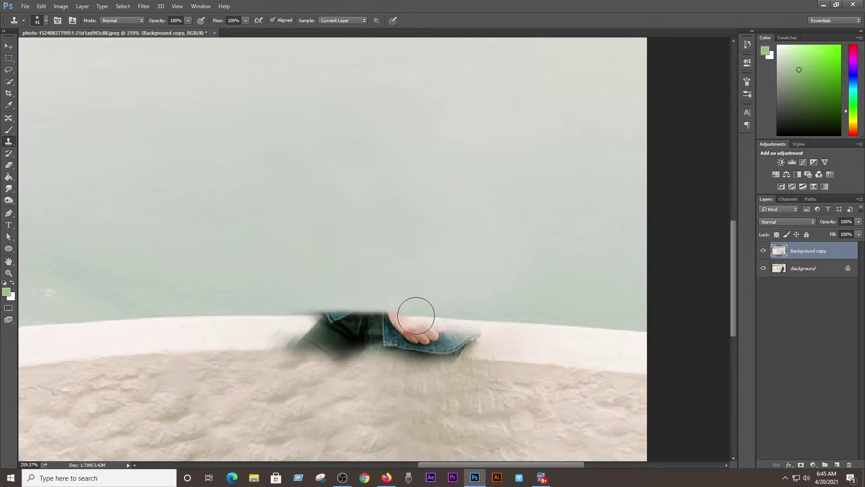
Clone wall over the heel and dark jeans smear, blending the jeans' left edge into the ledge.
drag(409, 309, 388, 312)
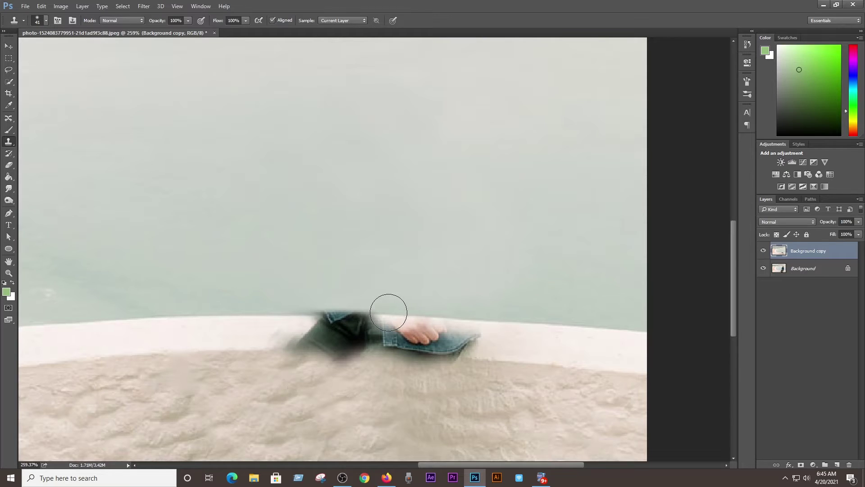
key(ctrl+z)
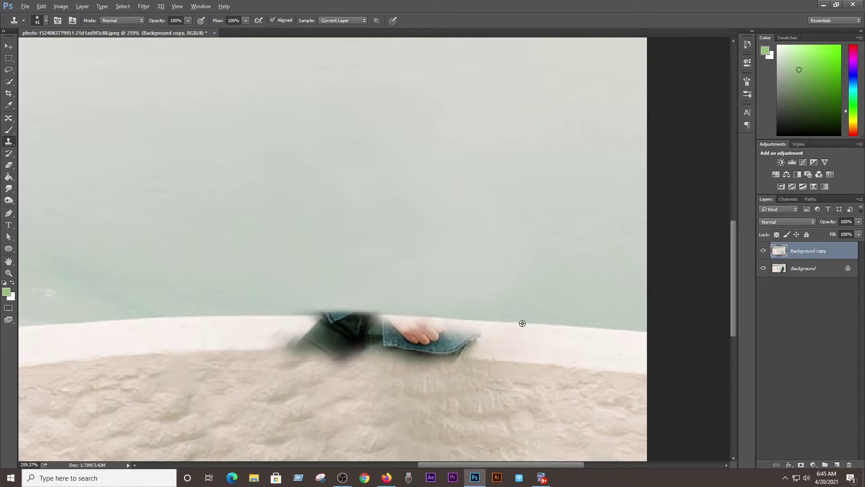
alt+click(522, 323)
drag(425, 315, 375, 315)
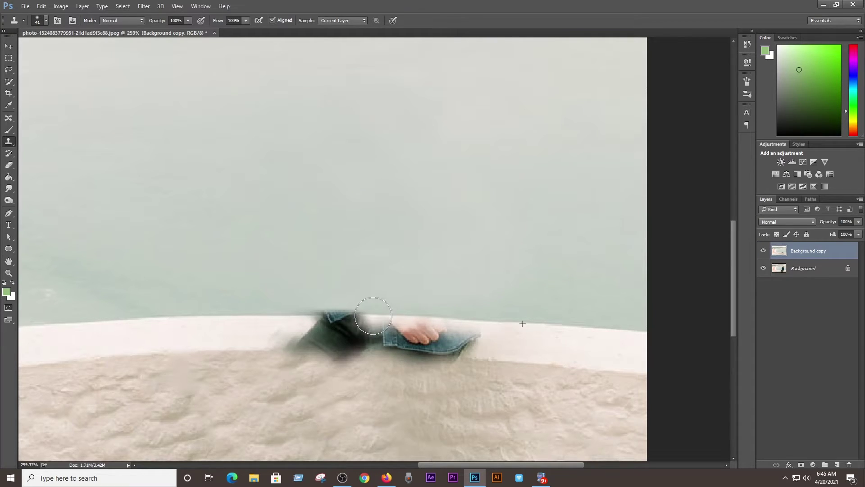
mouse_move(373, 315)
mouse_down()
mouse_move(353, 303)
mouse_move(334, 318)
mouse_up()
key(ctrl+z)
drag(282, 323, 350, 309)
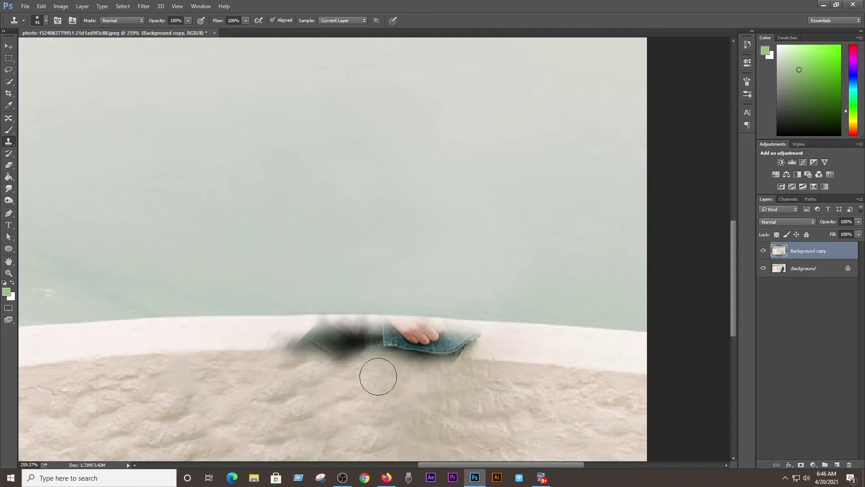
alt+click(247, 315)
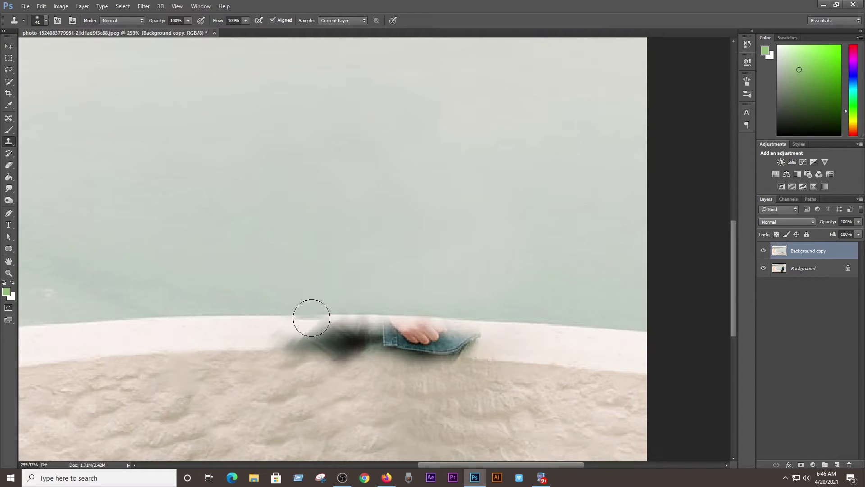
drag(309, 313, 337, 312)
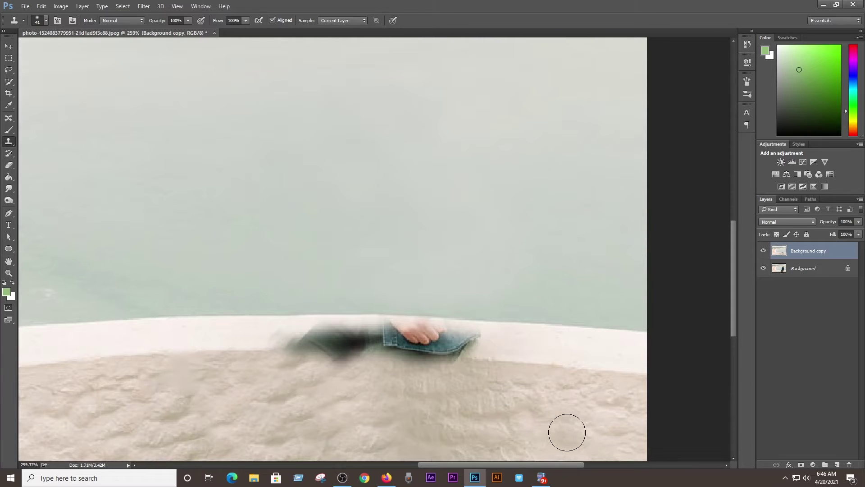
Shrink the clone brush to 18 px.
scroll(567, 432, down, 2)
scroll(554, 411, down, 2)
scroll(624, 363, up, 3)
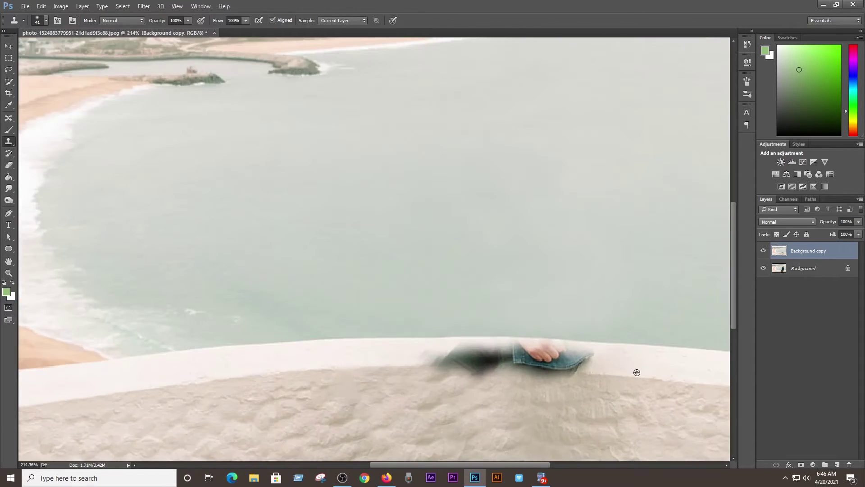
scroll(637, 372, up, 2)
scroll(639, 378, up, 1)
right_click(640, 351)
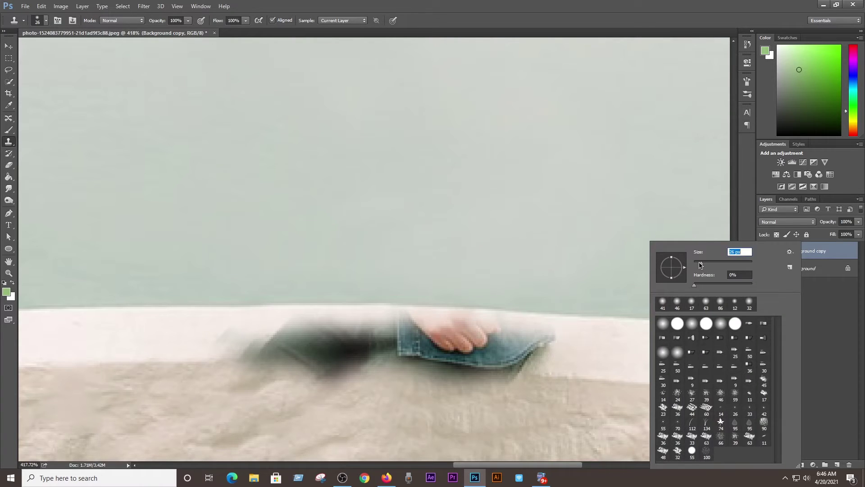
drag(700, 265, 698, 264)
click(609, 348)
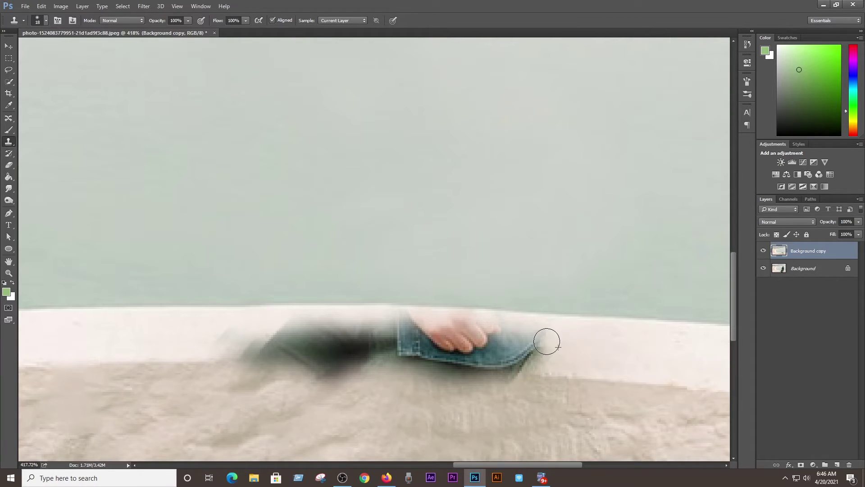
Clone white wall over the jeans' right edge, foot tip and left dark edge.
drag(547, 341, 521, 335)
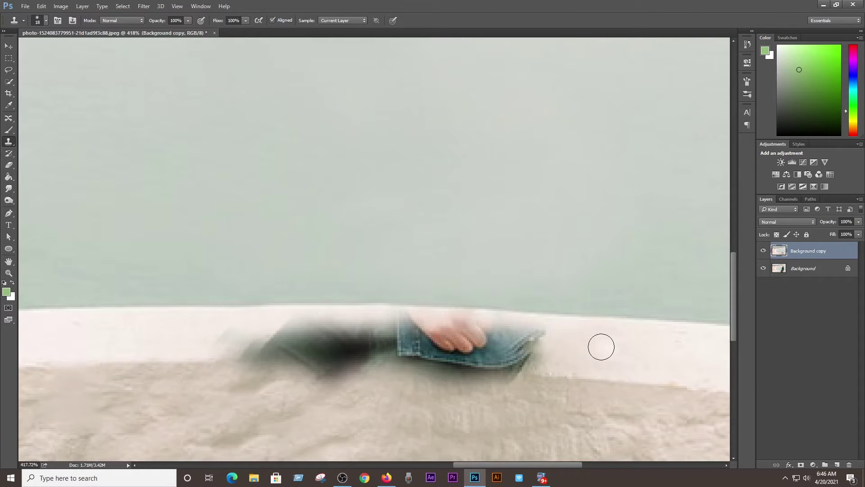
drag(601, 347, 521, 335)
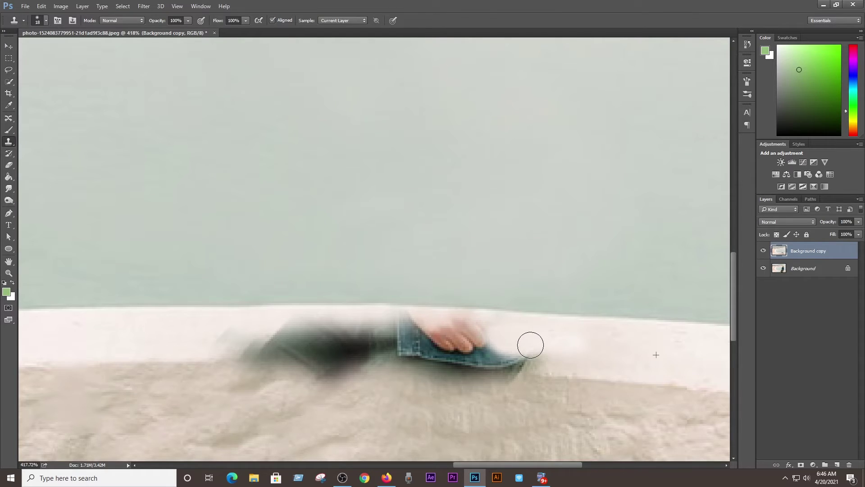
mouse_move(532, 338)
mouse_down()
mouse_move(476, 338)
mouse_move(426, 325)
mouse_up()
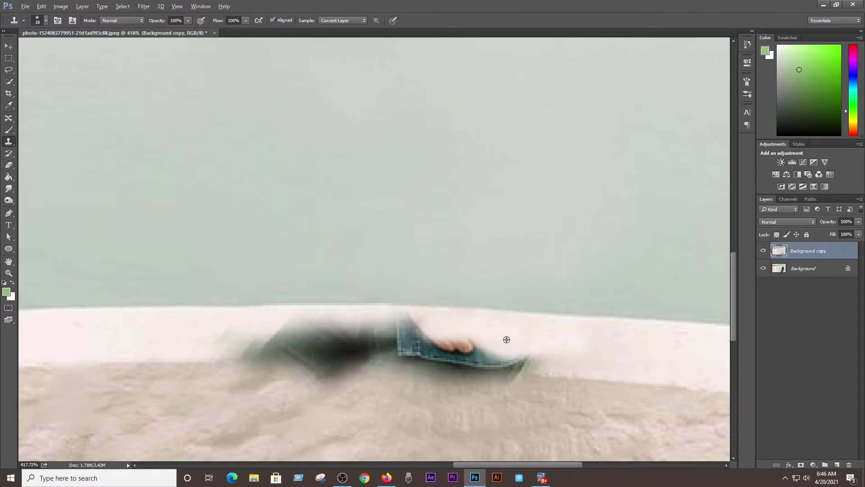
drag(556, 345, 445, 338)
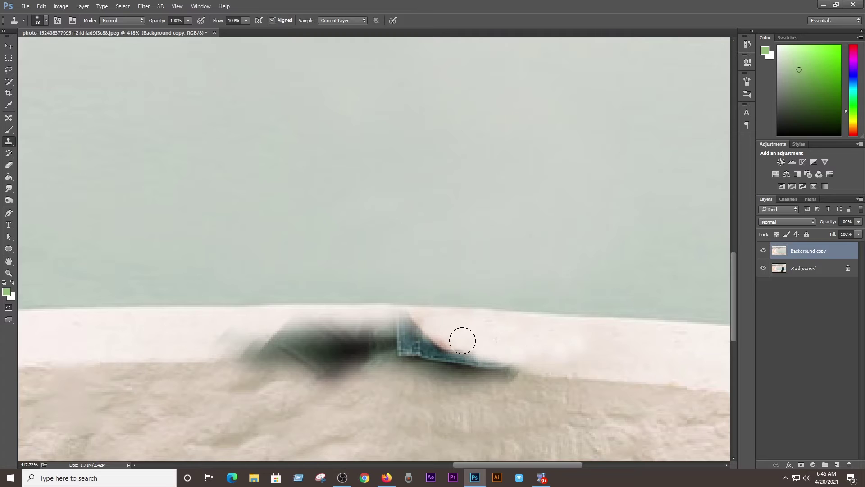
mouse_move(221, 336)
mouse_down()
mouse_move(412, 321)
mouse_move(425, 331)
mouse_up()
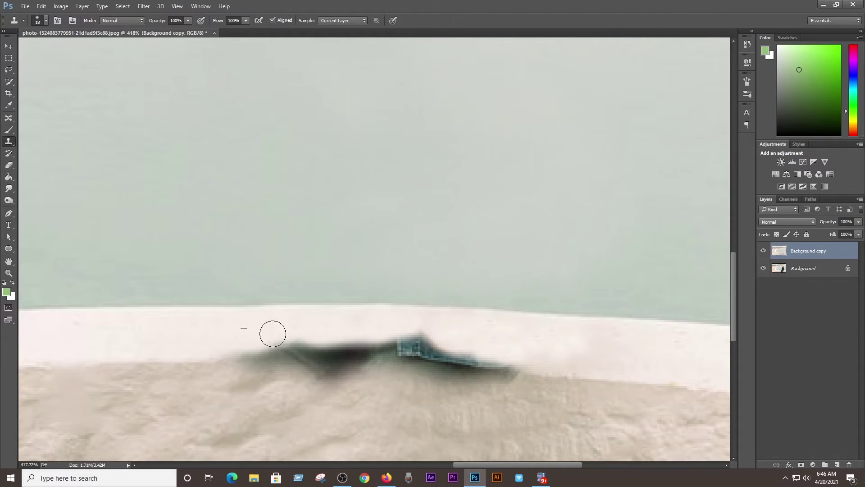
mouse_move(272, 333)
mouse_down()
mouse_move(425, 332)
mouse_move(440, 336)
mouse_move(400, 333)
mouse_move(486, 346)
mouse_move(380, 342)
mouse_up()
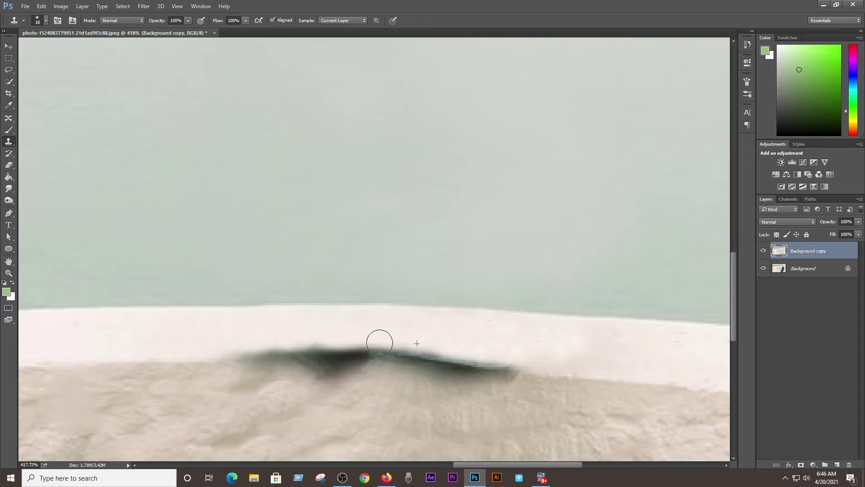
Resample clean spots and clean up the remaining teal fabric edge.
drag(467, 341, 303, 344)
alt+click(429, 334)
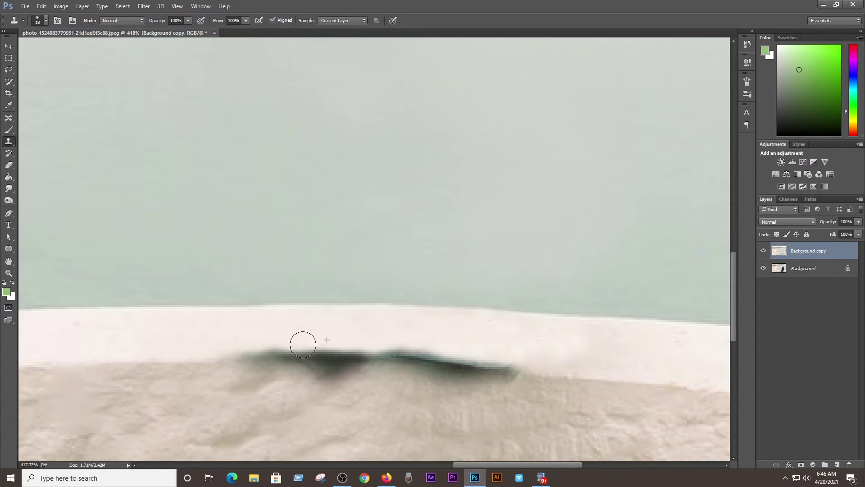
mouse_move(377, 339)
mouse_down()
mouse_move(460, 347)
mouse_move(231, 348)
mouse_up()
alt+click(391, 340)
alt+click(506, 343)
alt+click(407, 331)
Brighten the dark fabric edge along the ledge with cloned wall.
scroll(419, 428, down, 3)
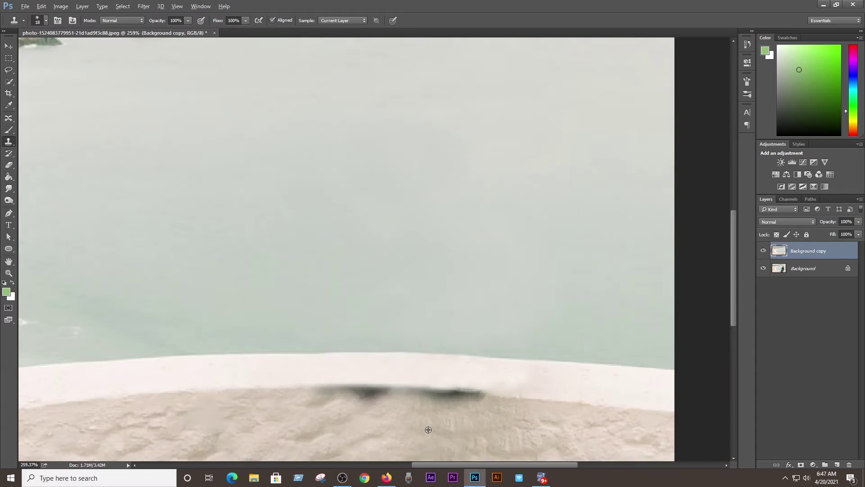
scroll(512, 413, up, 2)
scroll(512, 412, up, 1)
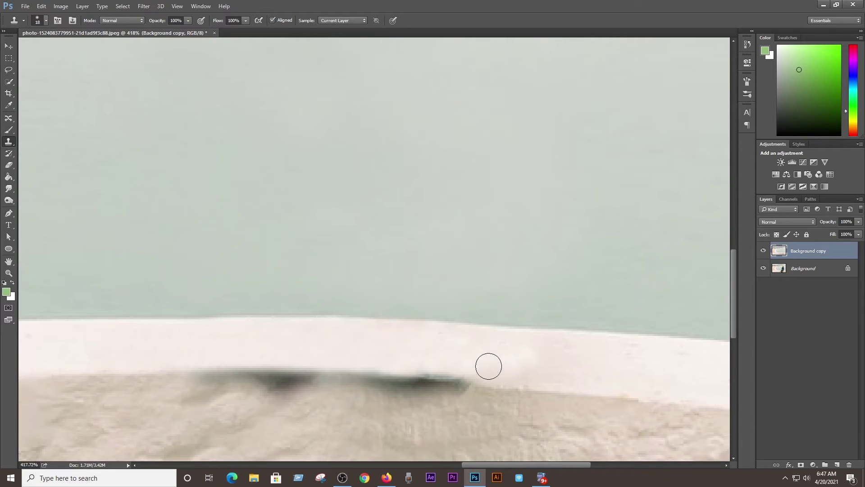
drag(470, 371, 175, 361)
scroll(379, 432, down, 2)
scroll(395, 428, down, 2)
scroll(419, 418, down, 2)
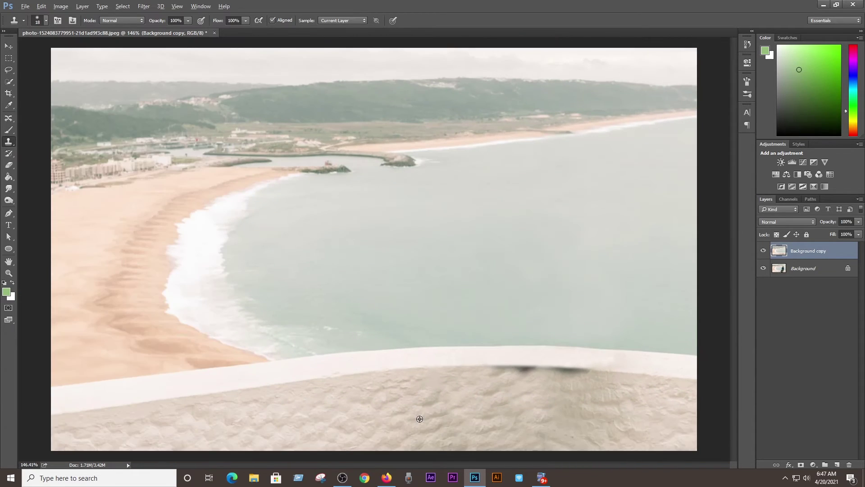
scroll(530, 405, up, 2)
scroll(526, 403, up, 2)
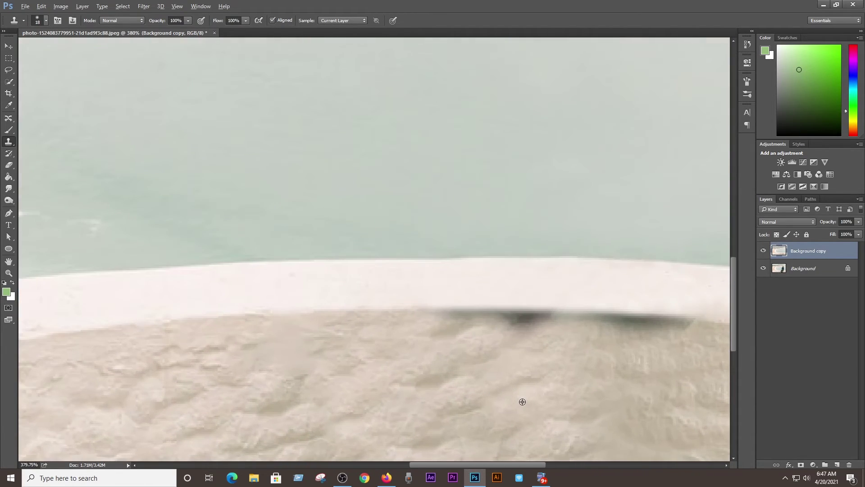
Enlarge the brush to 27 px and clone over the grey shadow on the ledge, redoing one stroke.
right_click(407, 326)
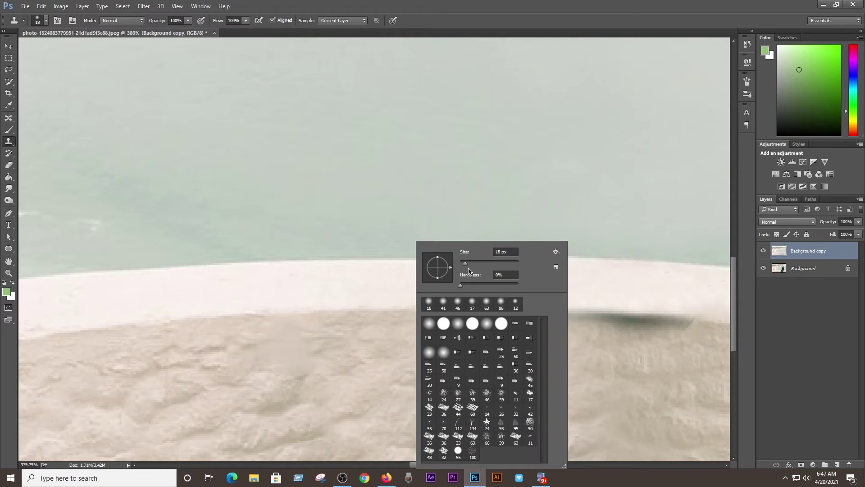
drag(469, 266, 468, 264)
click(362, 311)
mouse_move(442, 309)
mouse_down()
mouse_move(495, 309)
mouse_move(476, 312)
mouse_up()
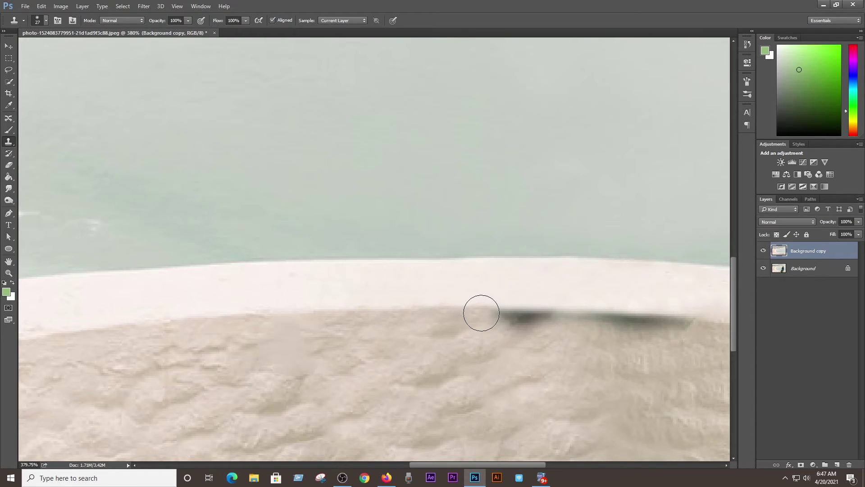
key(ctrl+z)
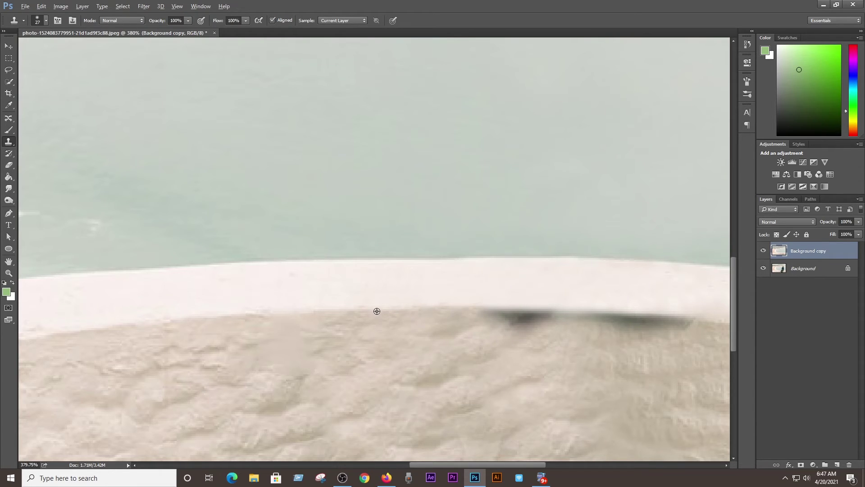
drag(456, 309, 563, 311)
Paint out the remaining dark shadow where the ledge meets the wall.
scroll(564, 401, down, 4)
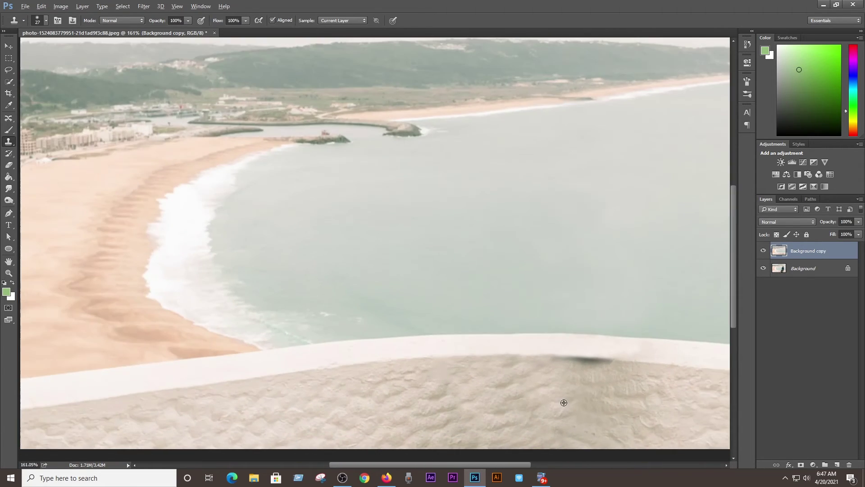
scroll(591, 402, down, 3)
scroll(591, 402, up, 1)
scroll(598, 382, up, 2)
scroll(604, 386, up, 2)
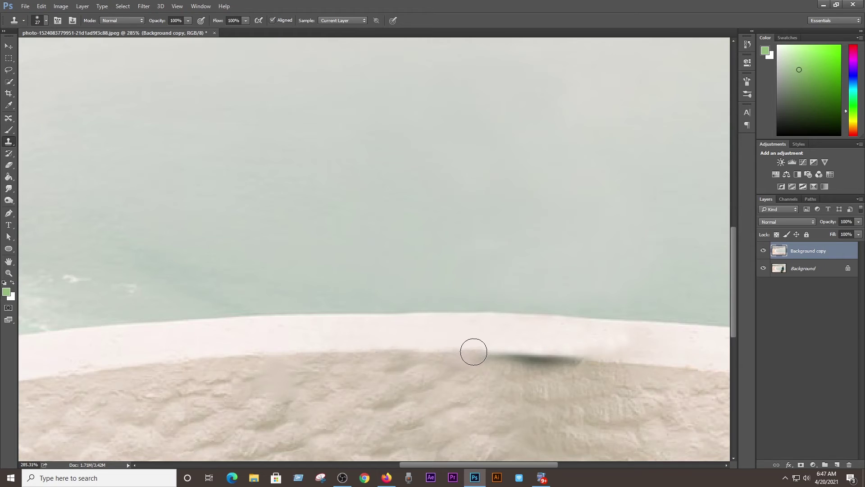
drag(476, 354, 521, 359)
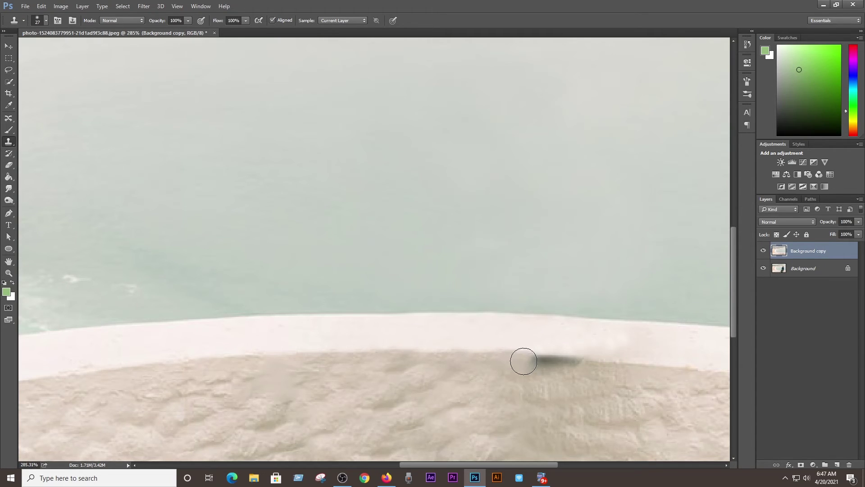
drag(617, 362, 535, 360)
Set the clone stamp brush size back to 18 px.
scroll(532, 361, down, 2)
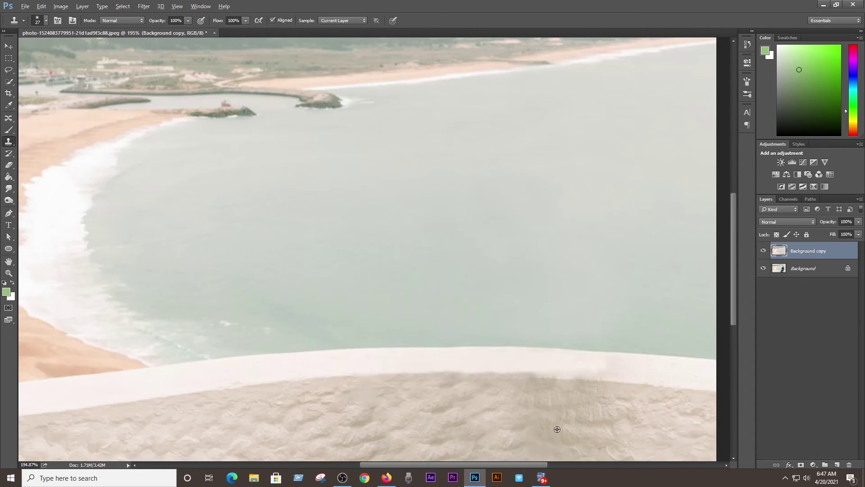
scroll(556, 410, down, 2)
scroll(559, 409, down, 2)
scroll(584, 381, up, 2)
scroll(585, 377, up, 3)
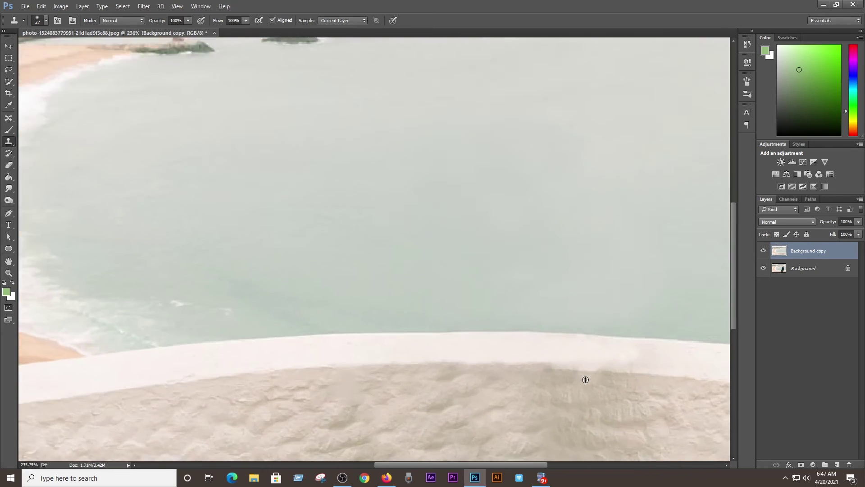
scroll(586, 380, up, 2)
right_click(569, 340)
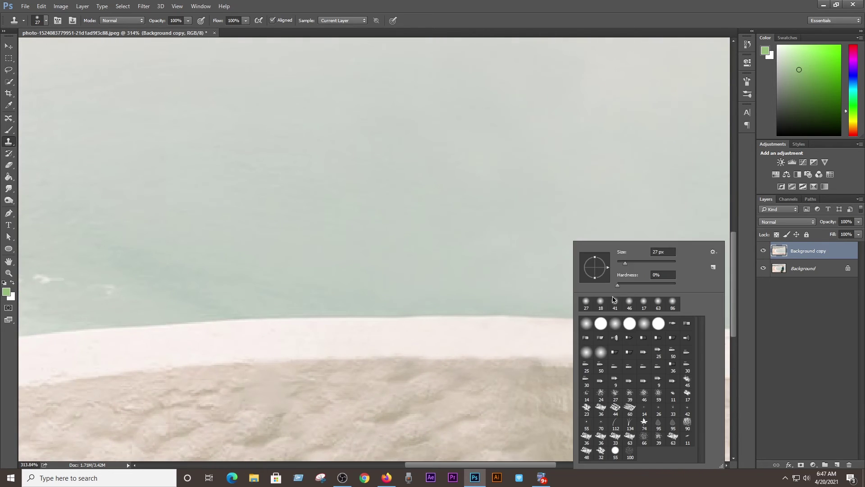
drag(623, 265, 620, 265)
click(520, 340)
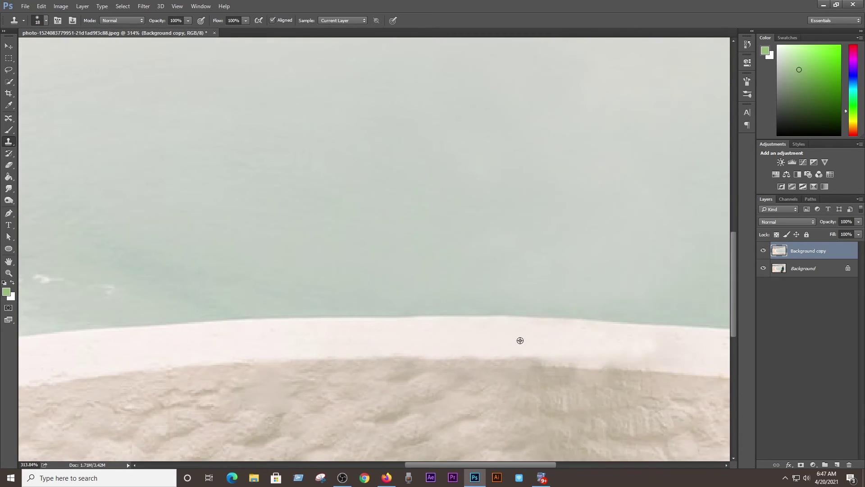
Clone-stamp along the wall just below the ledge, then zoom out to check the result.
drag(492, 354, 465, 354)
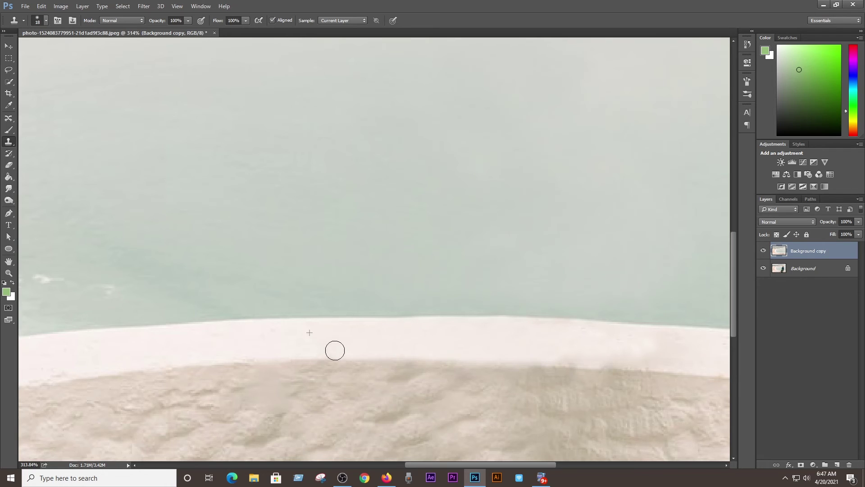
scroll(604, 397, down, 6)
scroll(606, 413, down, 1)
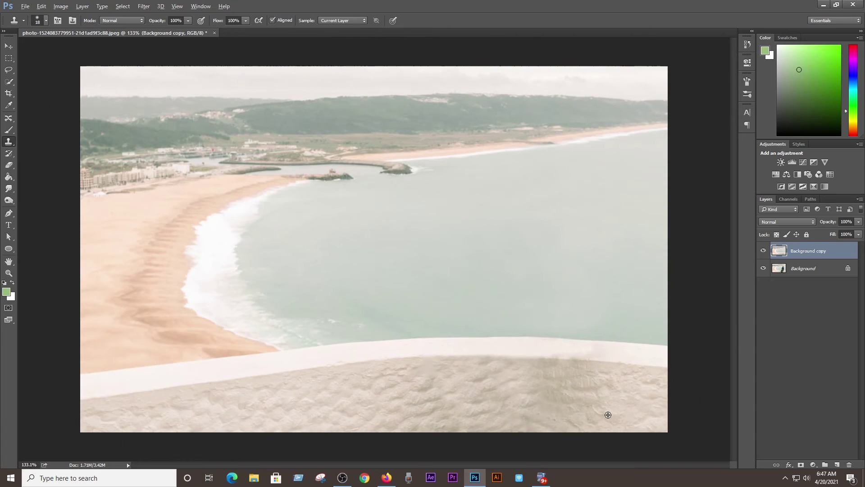
scroll(607, 413, down, 1)
scroll(607, 414, down, 1)
scroll(598, 363, up, 2)
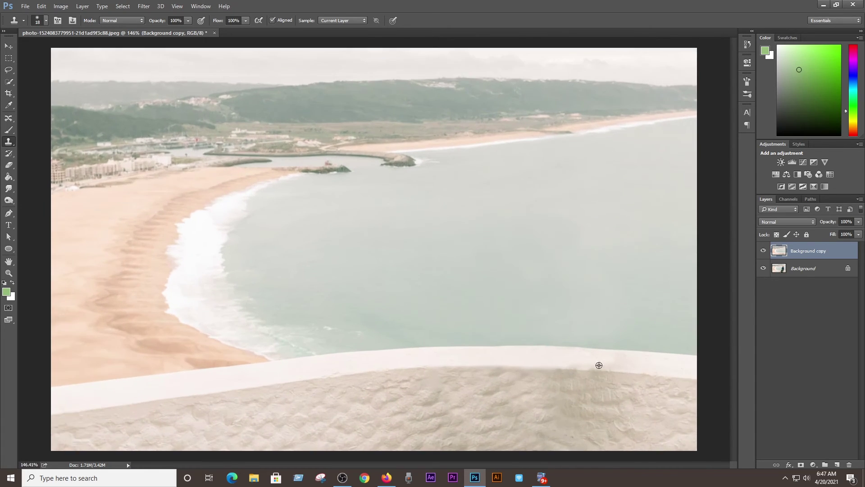
scroll(660, 395, up, 3)
Lower the clone stamp opacity to 43%.
click(187, 21)
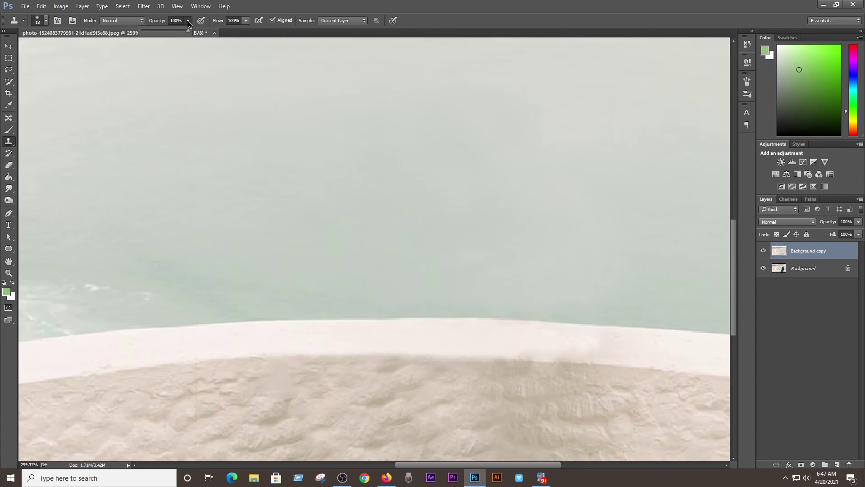
drag(161, 33, 162, 30)
click(629, 348)
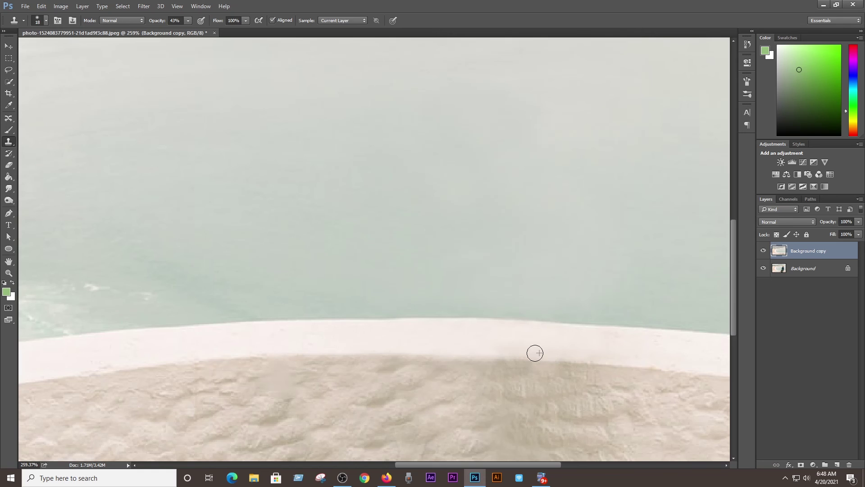
Zoom out and toggle the Background copy layer's visibility to compare against the original.
scroll(534, 353, down, 2)
scroll(550, 358, down, 3)
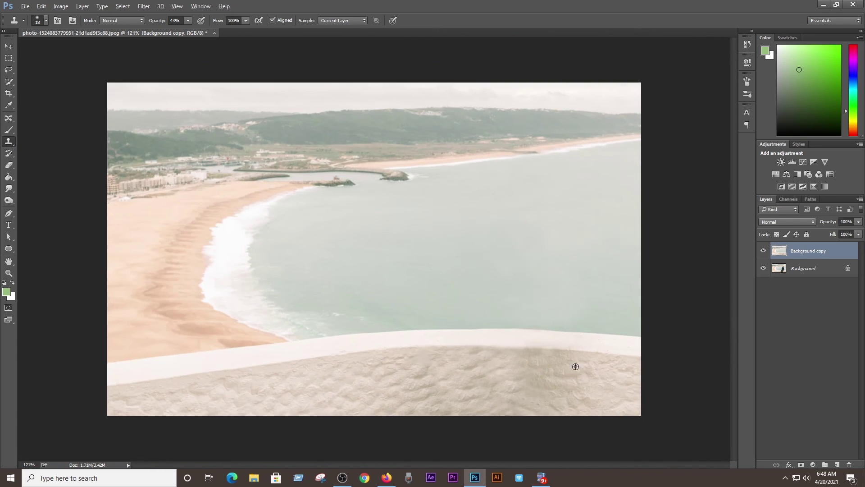
click(763, 251)
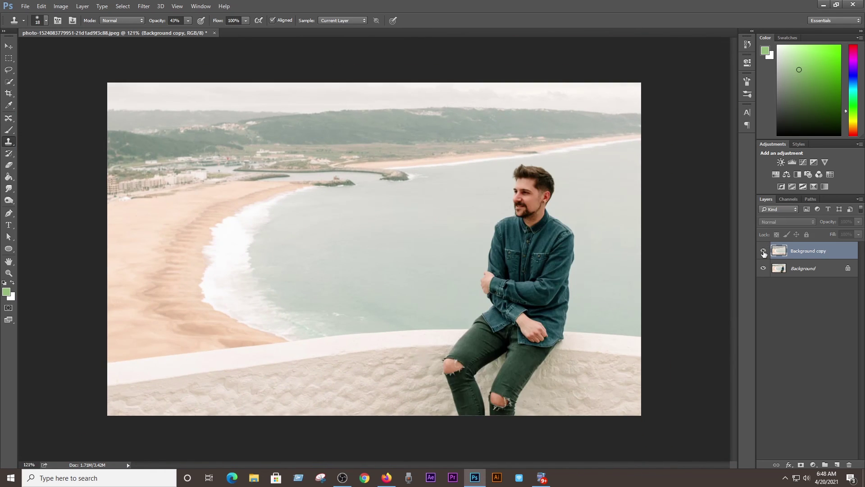
click(764, 251)
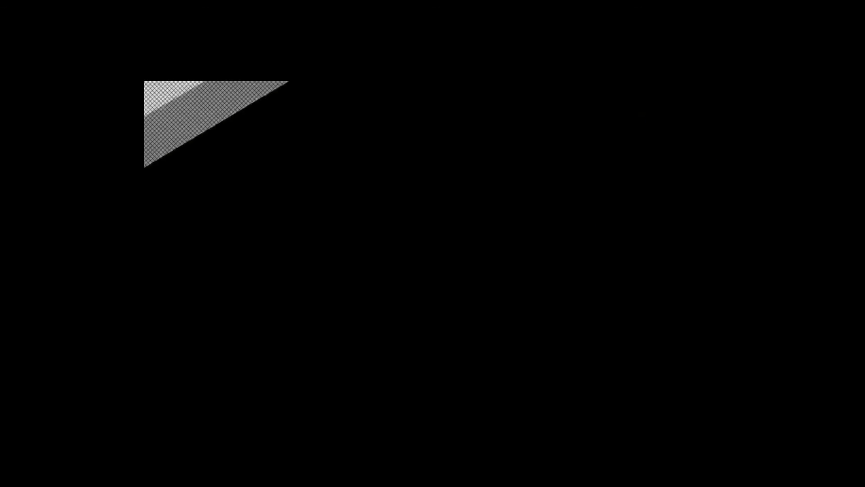